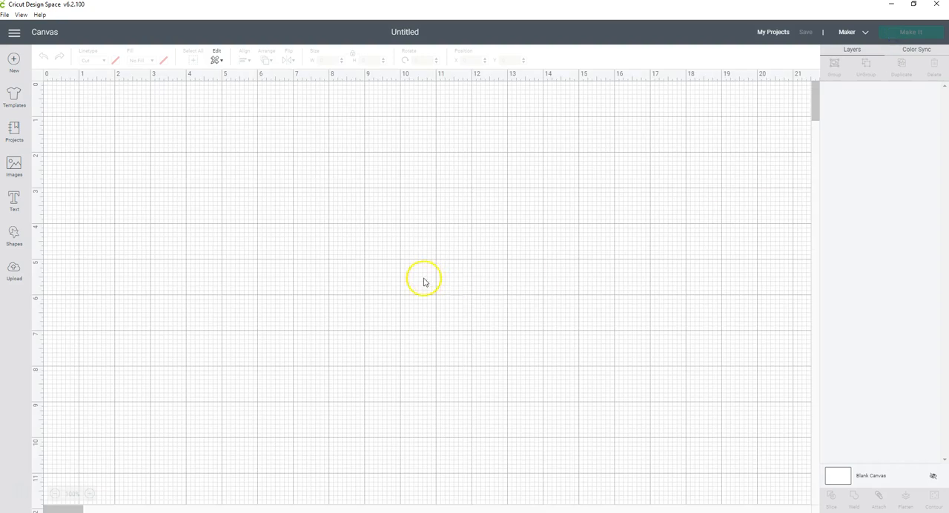
Upload pooh-3.jpg as a new image from the file explorer folder, and minimize the folder window once it is loaded
{"action": "left_click", "coordinate": [14, 273]}
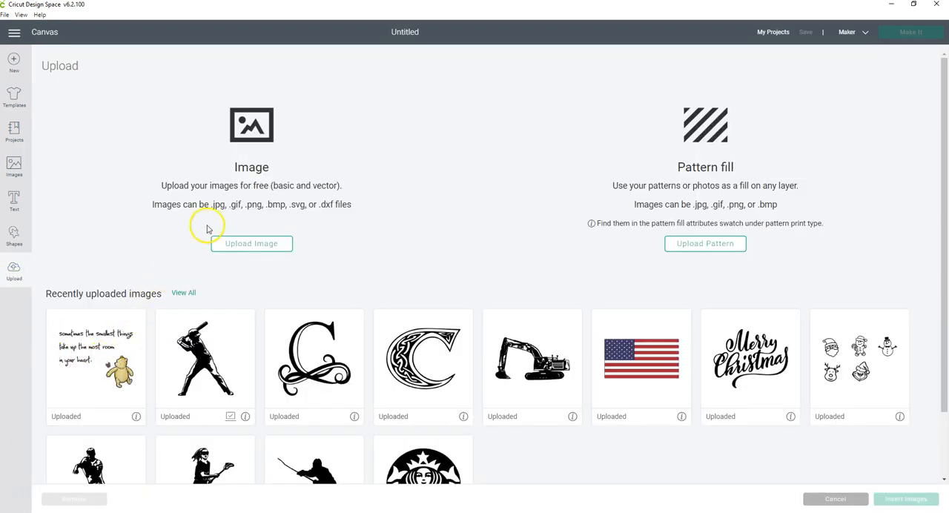
{"action": "left_click", "coordinate": [252, 245]}
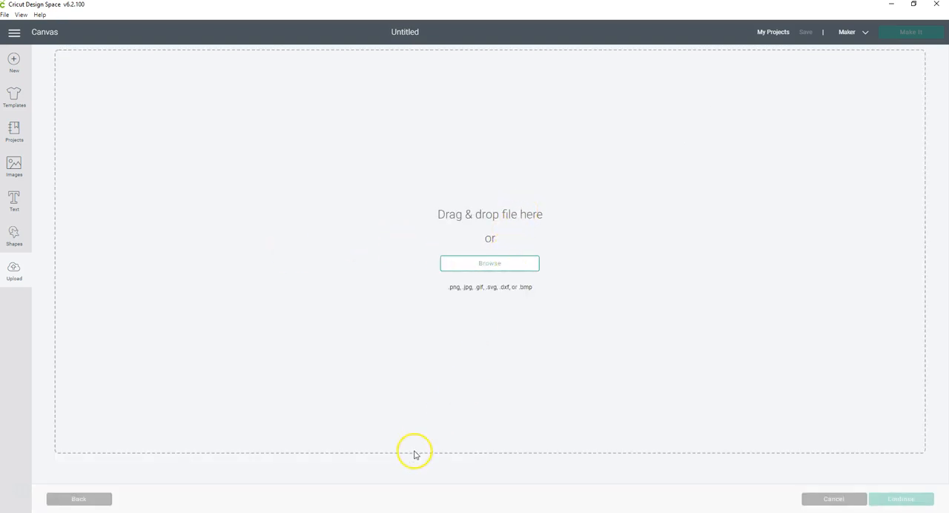
{"action": "mouse_move", "coordinate": [277, 512]}
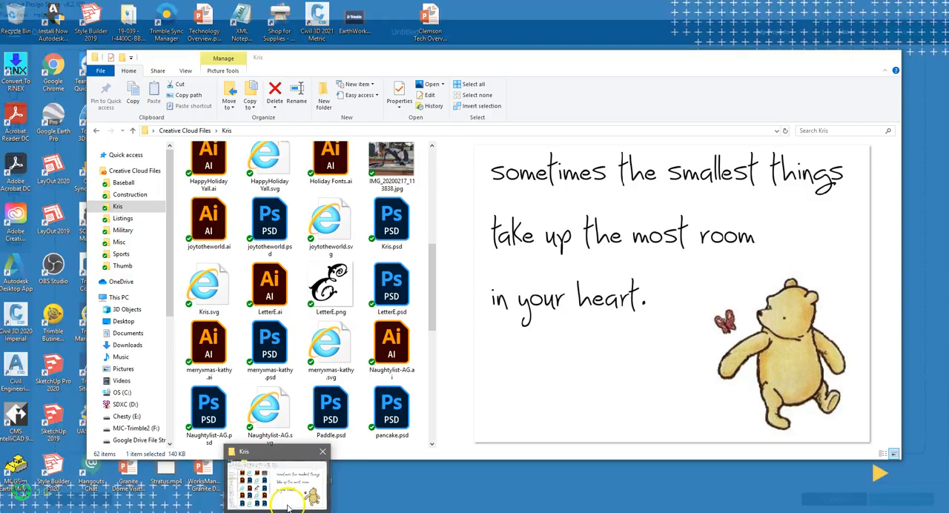
{"action": "left_click", "coordinate": [281, 496]}
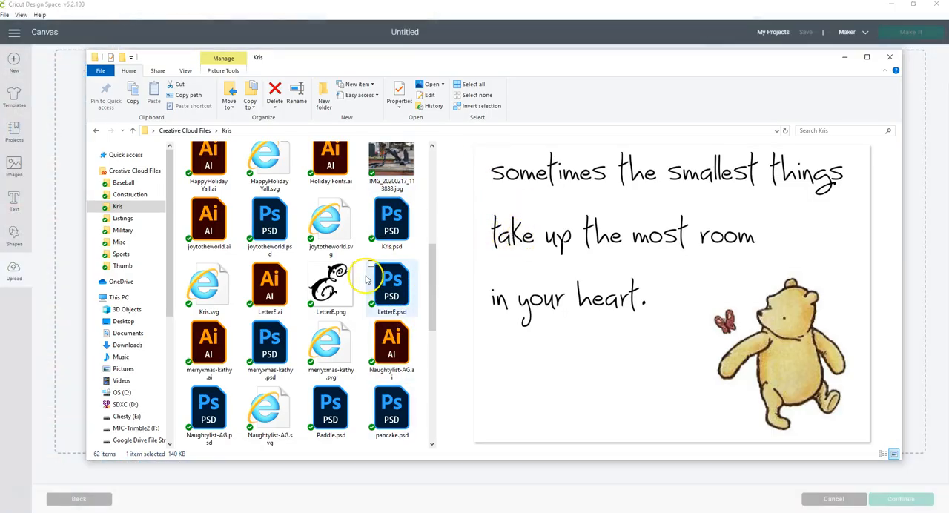
{"action": "scroll", "coordinate": [375, 289], "scroll_direction": "up", "scroll_amount": 5}
{"action": "scroll", "coordinate": [334, 330], "scroll_direction": "down", "scroll_amount": 10}
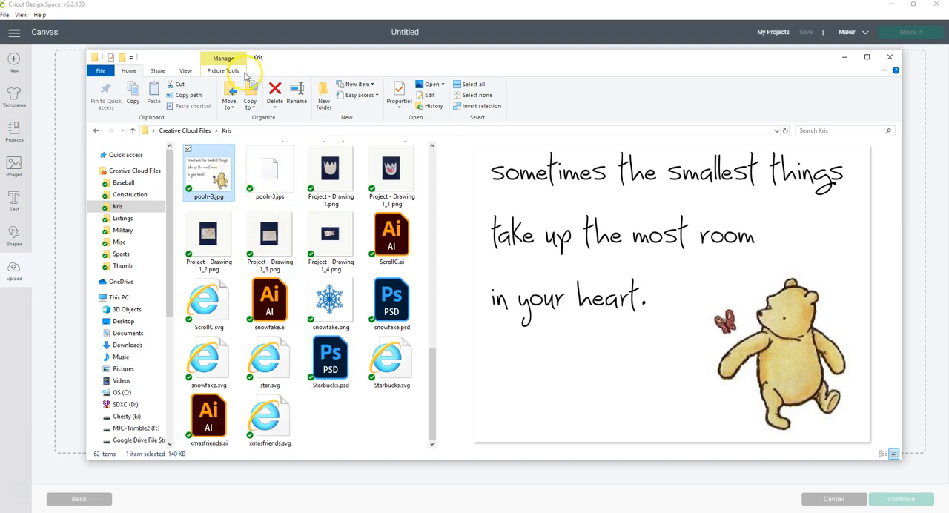
{"action": "left_click_drag", "start_coordinate": [312, 58], "coordinate": [777, 51]}
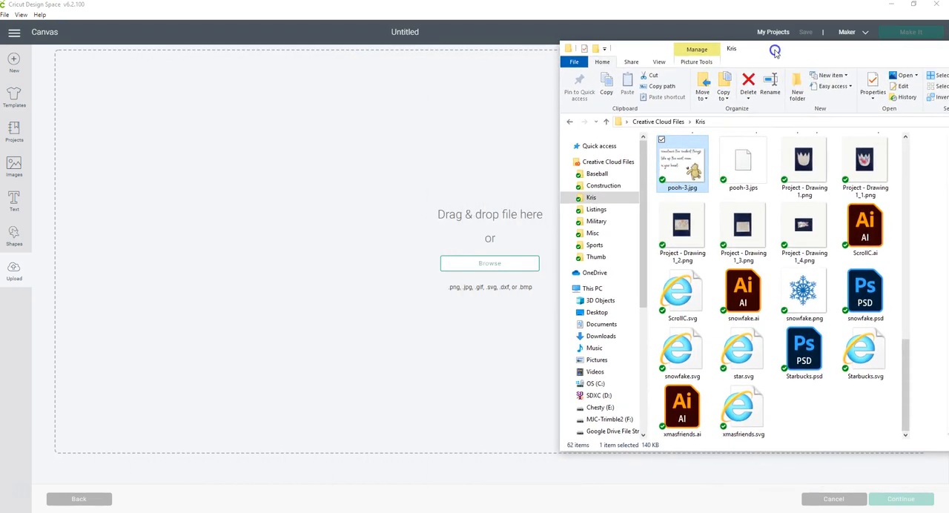
{"action": "left_click_drag", "start_coordinate": [692, 169], "coordinate": [487, 273]}
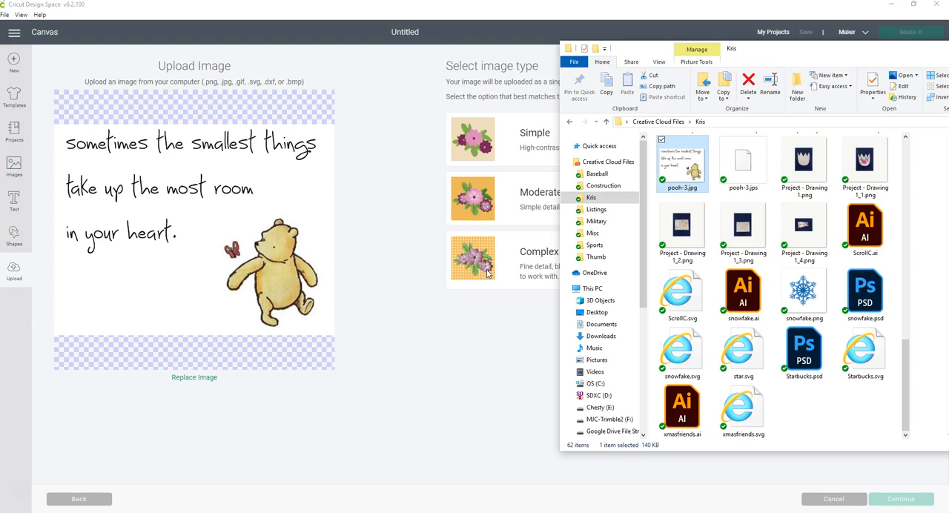
{"action": "left_click_drag", "start_coordinate": [860, 50], "coordinate": [373, 80]}
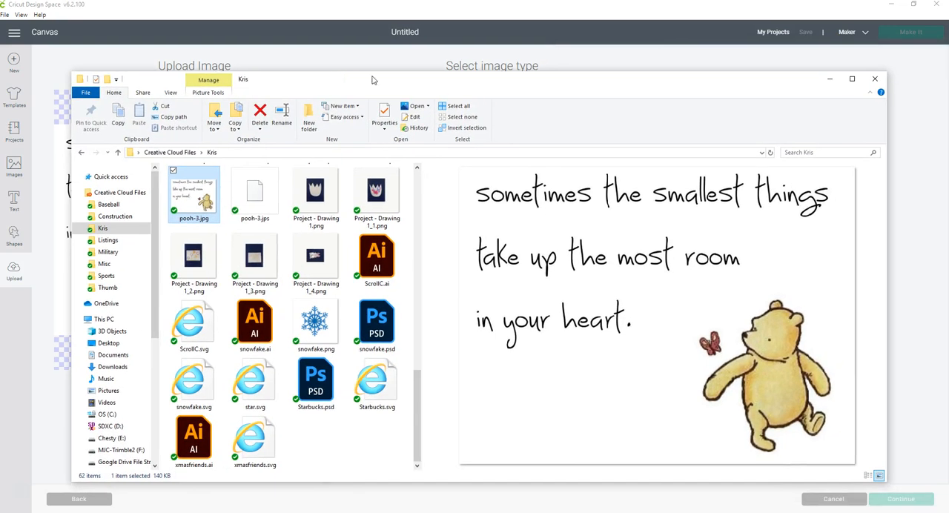
{"action": "left_click", "coordinate": [829, 80]}
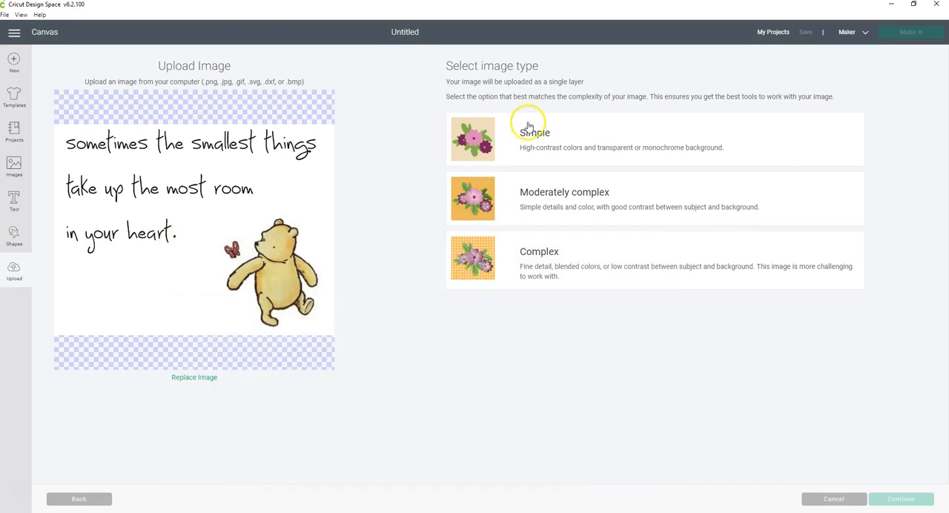
Compare the Simple, Moderately complex and Complex image types, and continue with Moderately complex
{"action": "left_click", "coordinate": [604, 146]}
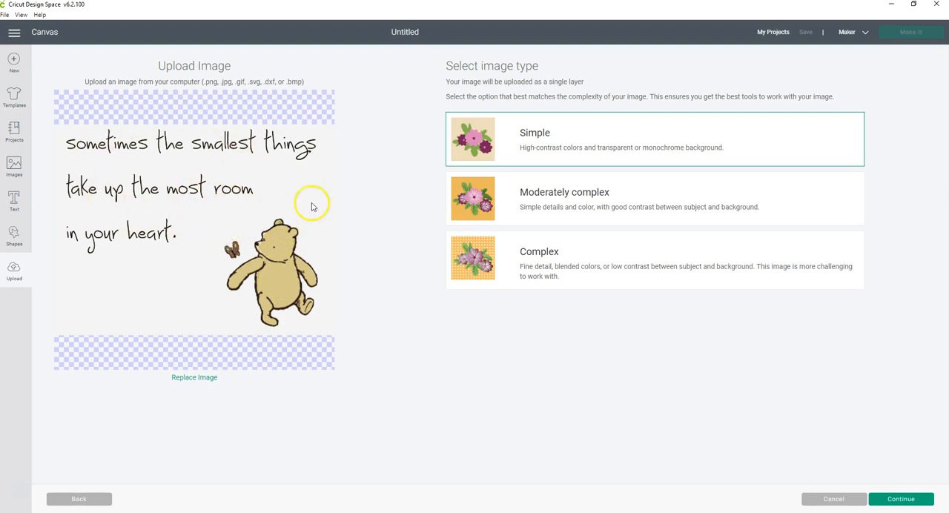
{"action": "left_click", "coordinate": [542, 199]}
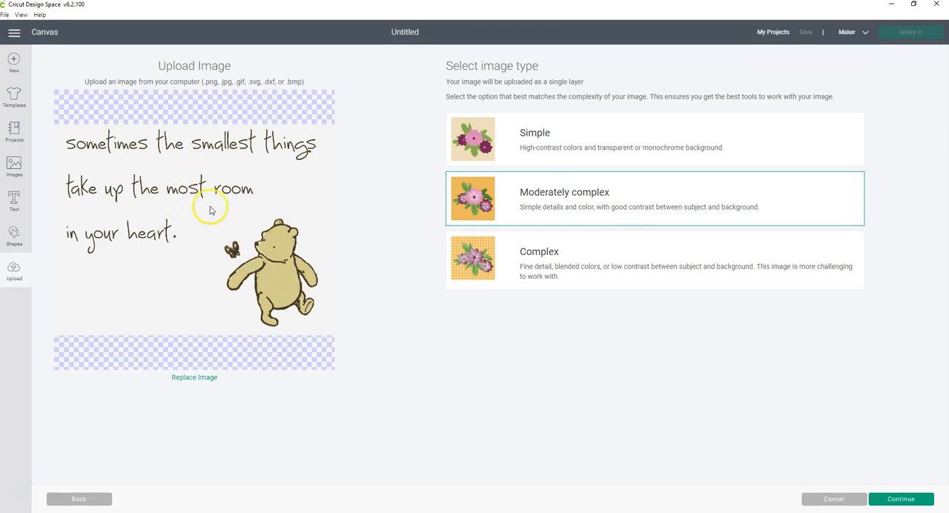
{"action": "left_click", "coordinate": [531, 249]}
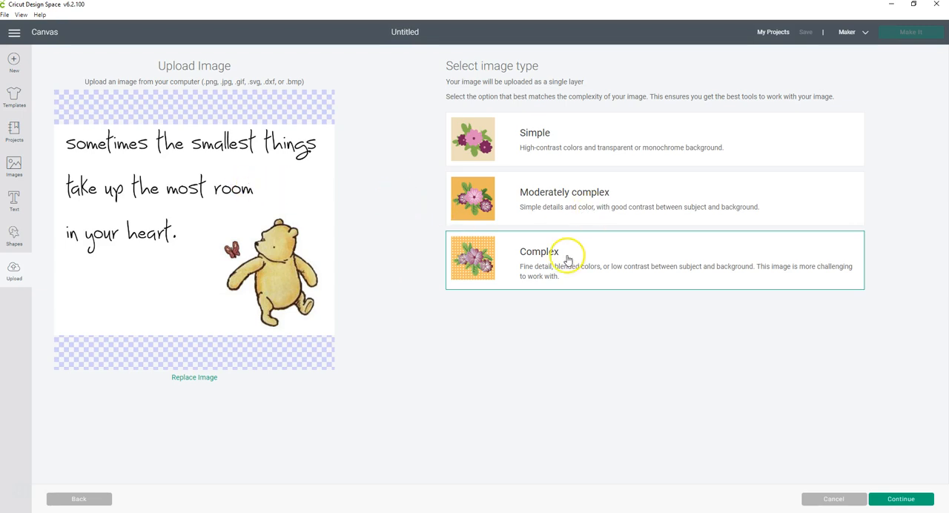
{"action": "left_click", "coordinate": [557, 204]}
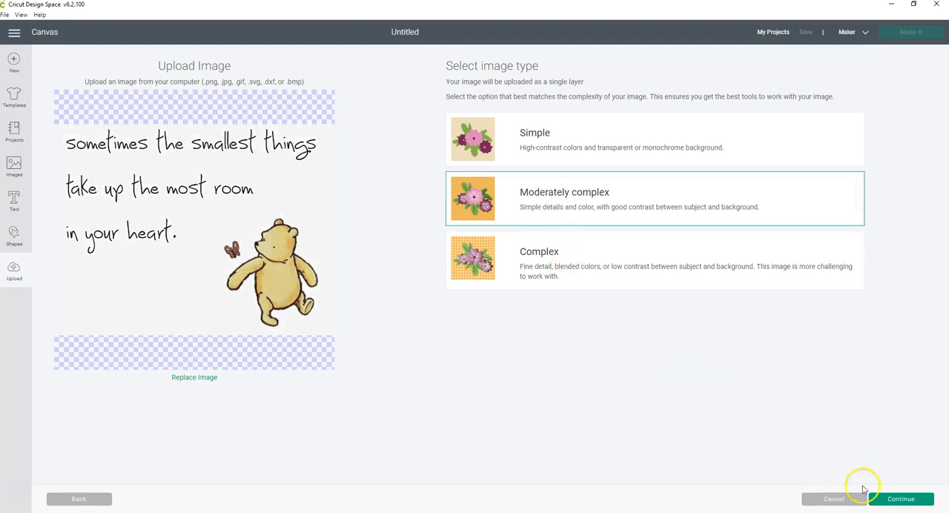
{"action": "left_click", "coordinate": [901, 500]}
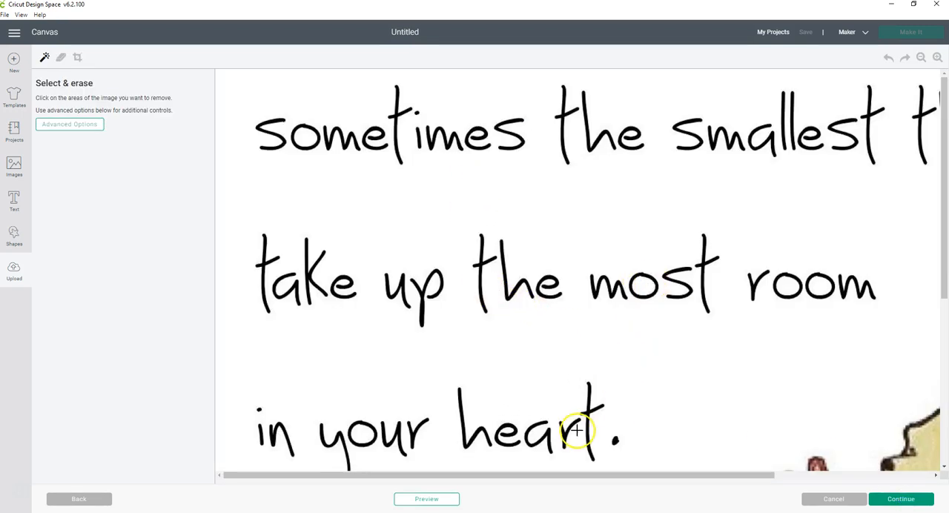
Reduce the uploaded image to 5 colors in the advanced Select & erase options
{"action": "left_click", "coordinate": [921, 58]}
{"action": "left_click", "coordinate": [920, 58]}
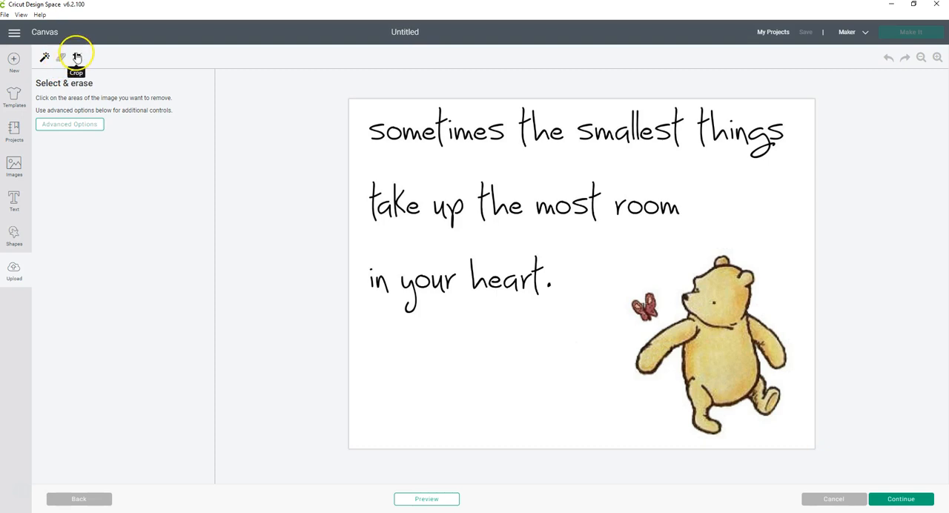
{"action": "left_click", "coordinate": [85, 131]}
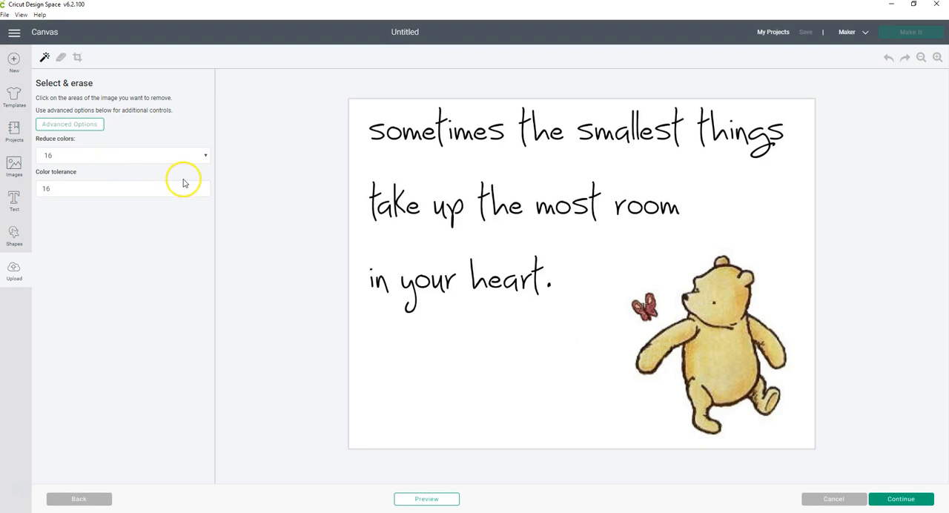
{"action": "left_click", "coordinate": [205, 156]}
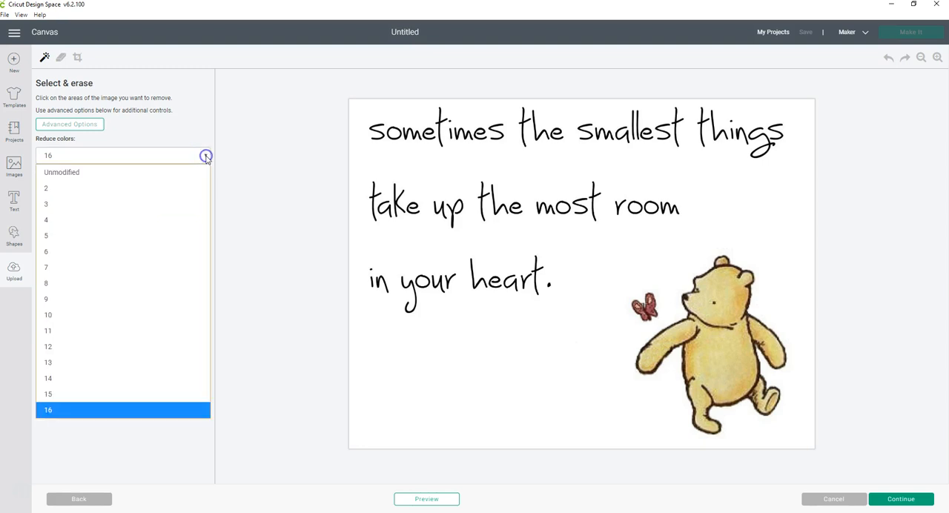
{"action": "left_click", "coordinate": [155, 237]}
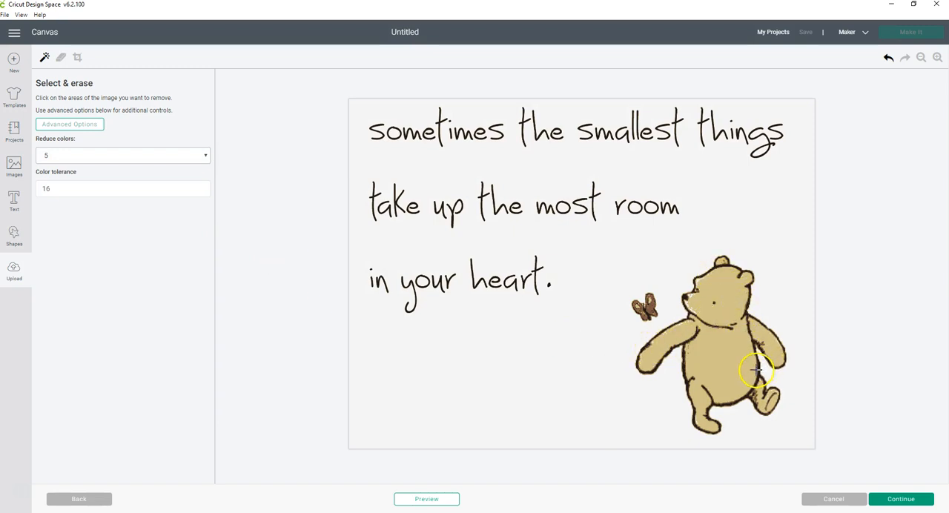
Check the cut preview of the unedited image, and remove the background around the lettering and bear with Select & erase
{"action": "left_click", "coordinate": [438, 502]}
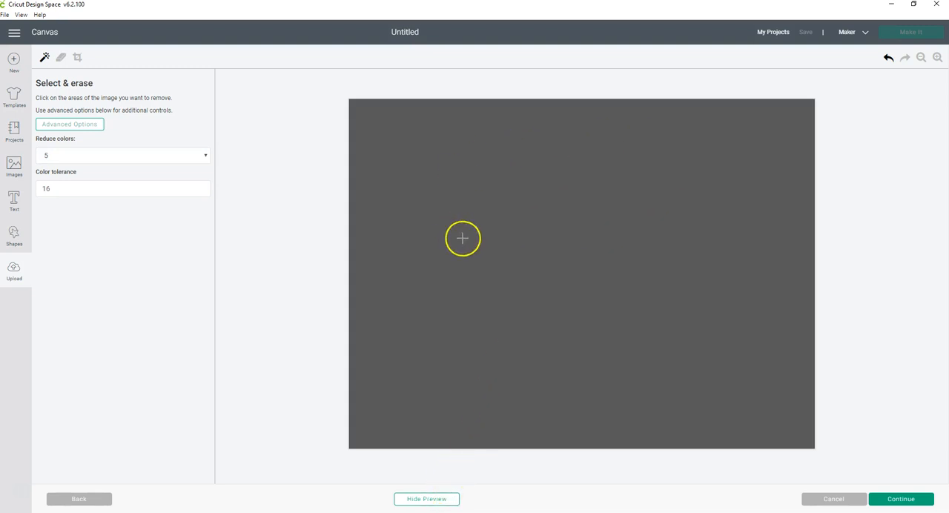
{"action": "left_click", "coordinate": [445, 499]}
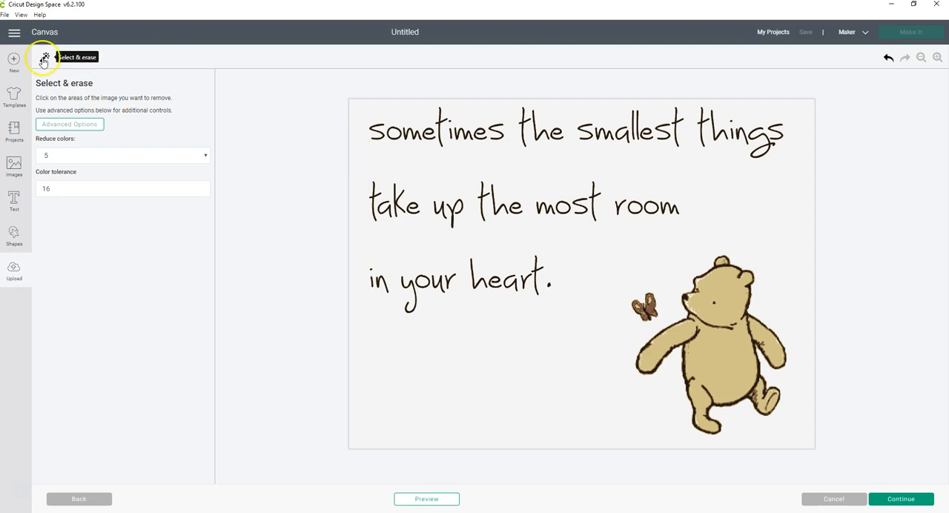
{"action": "left_click", "coordinate": [571, 244]}
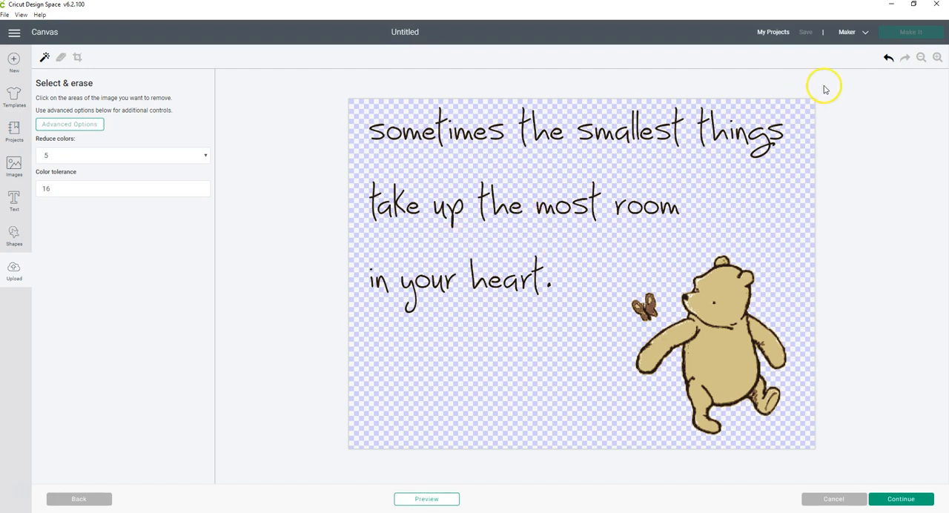
Examine the lettering, butterfly and bear up close for leftover background
{"action": "left_click", "coordinate": [937, 58]}
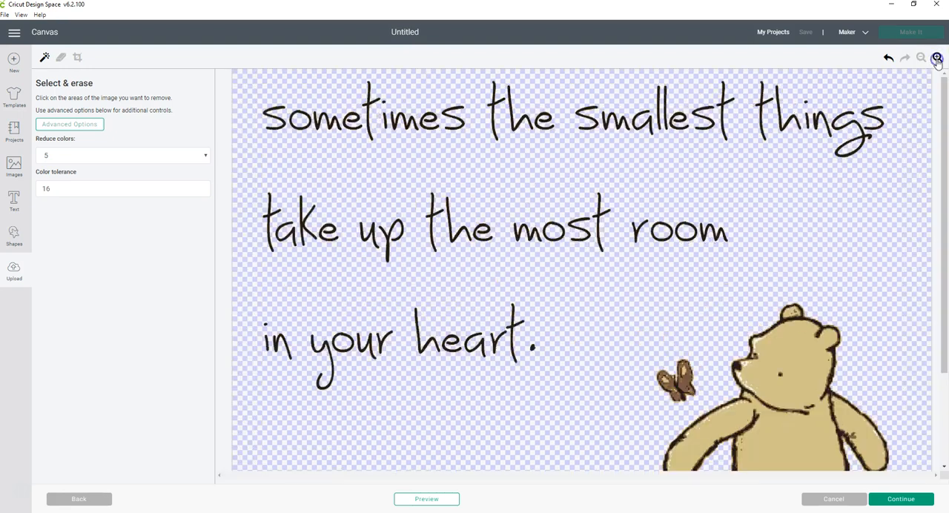
{"action": "left_click", "coordinate": [937, 58]}
{"action": "left_click", "coordinate": [937, 58]}
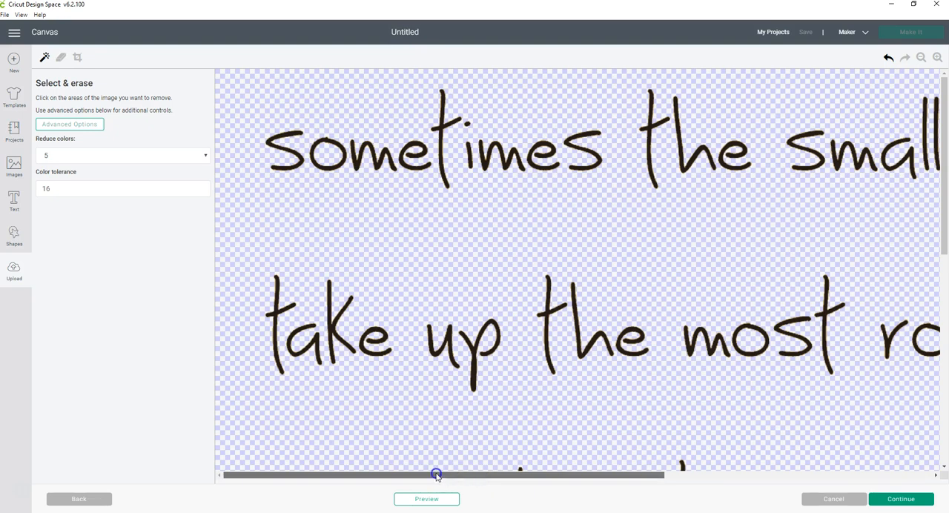
{"action": "left_click_drag", "start_coordinate": [400, 475], "coordinate": [624, 485]}
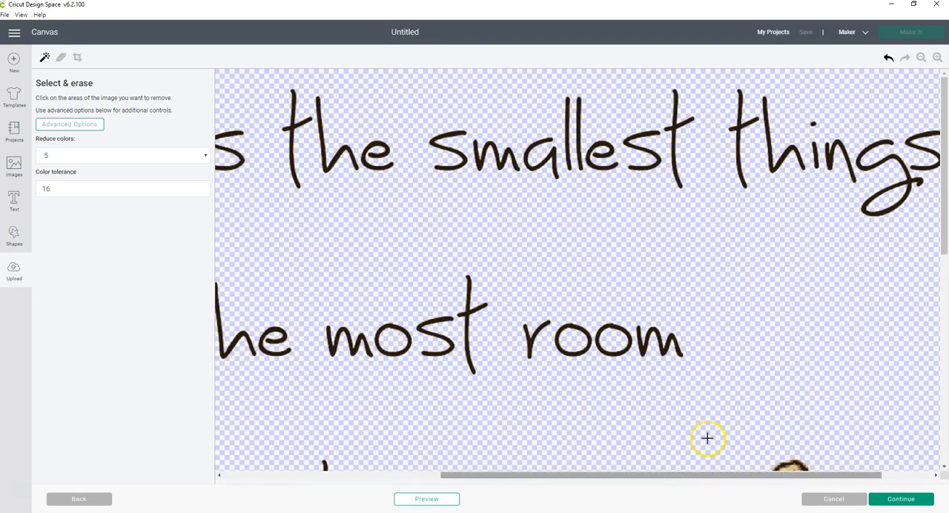
{"action": "left_click_drag", "start_coordinate": [944, 204], "coordinate": [940, 345]}
{"action": "left_click_drag", "start_coordinate": [667, 489], "coordinate": [459, 445]}
{"action": "left_click", "coordinate": [921, 57]}
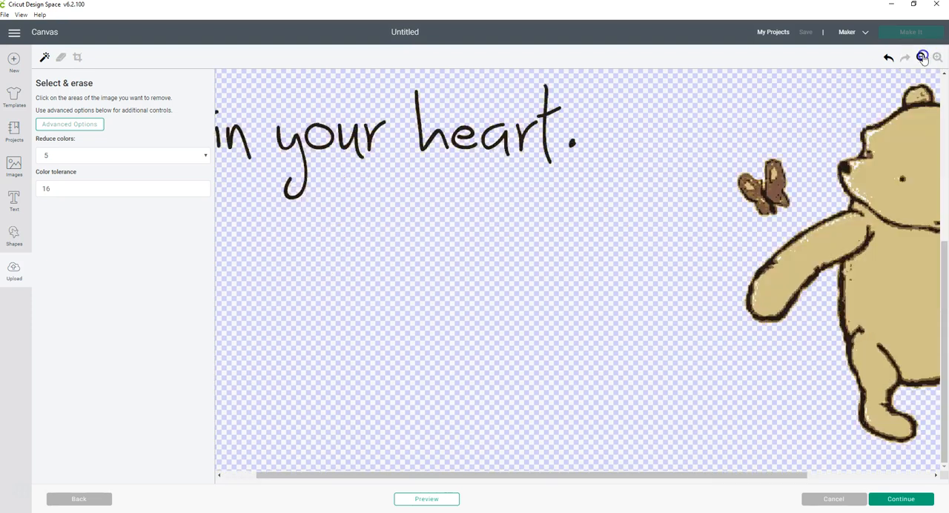
{"action": "left_click", "coordinate": [921, 57]}
Preview the cut silhouette of the background-free image, and return to the full image view
{"action": "left_click", "coordinate": [442, 499]}
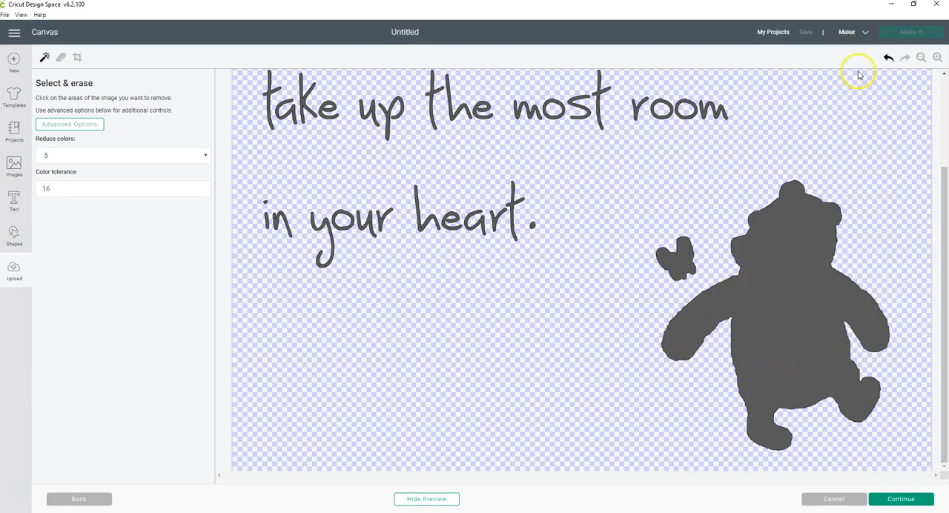
{"action": "left_click", "coordinate": [434, 499]}
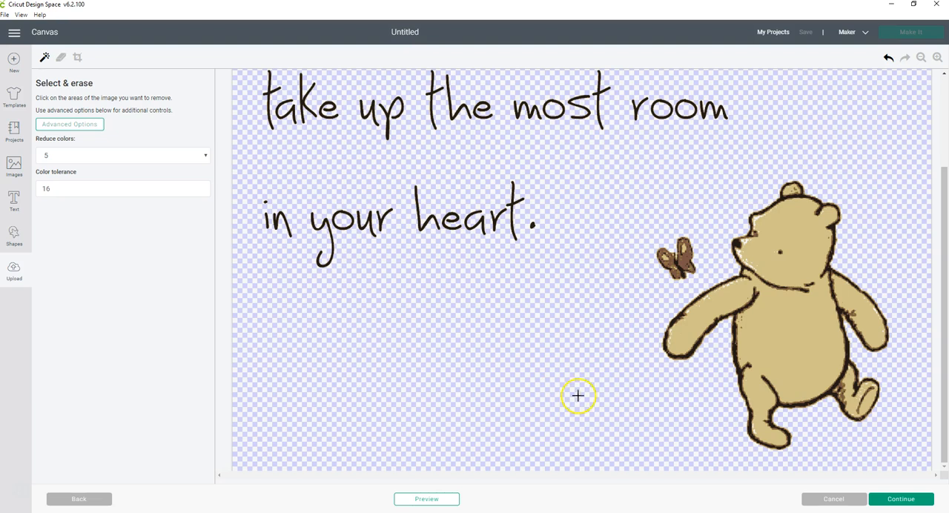
{"action": "left_click_drag", "start_coordinate": [936, 296], "coordinate": [934, 196]}
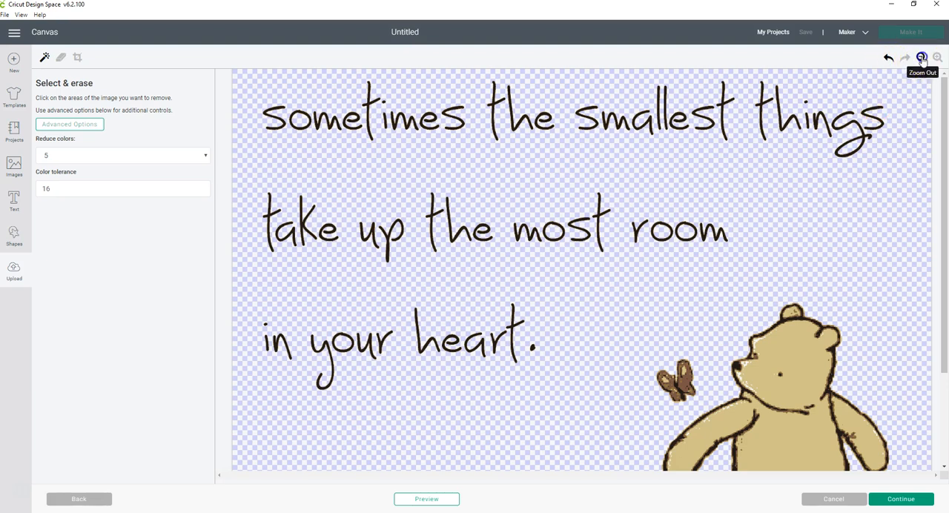
{"action": "left_click", "coordinate": [921, 57]}
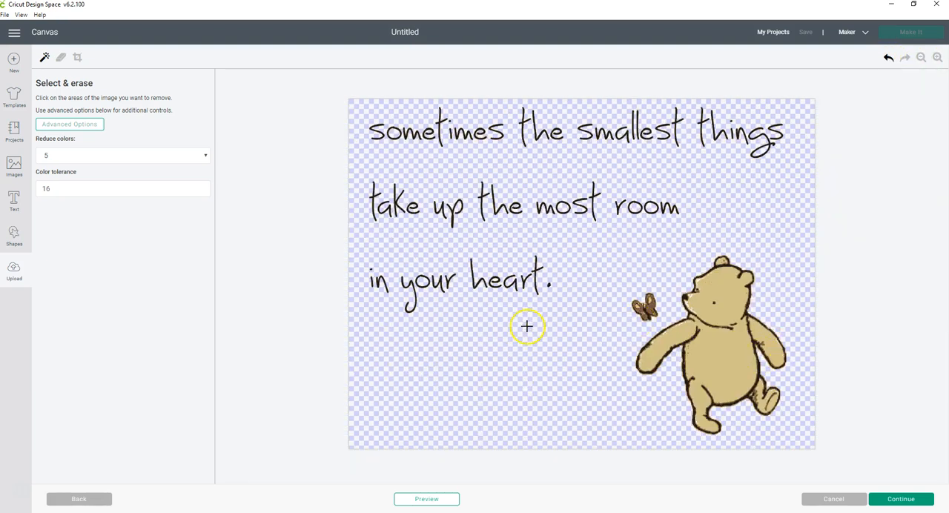
Enlarge the eraser with the Erase tool and erase the period after "heart"
{"action": "left_click", "coordinate": [61, 59]}
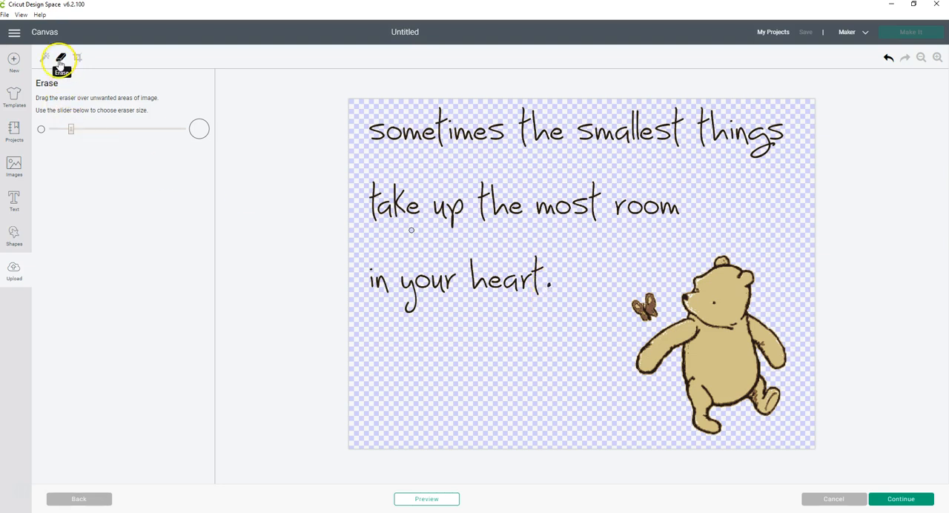
{"action": "mouse_move", "coordinate": [72, 131]}
{"action": "left_mouse_down"}
{"action": "mouse_move", "coordinate": [58, 127]}
{"action": "mouse_move", "coordinate": [119, 130]}
{"action": "mouse_move", "coordinate": [152, 145]}
{"action": "left_mouse_up"}
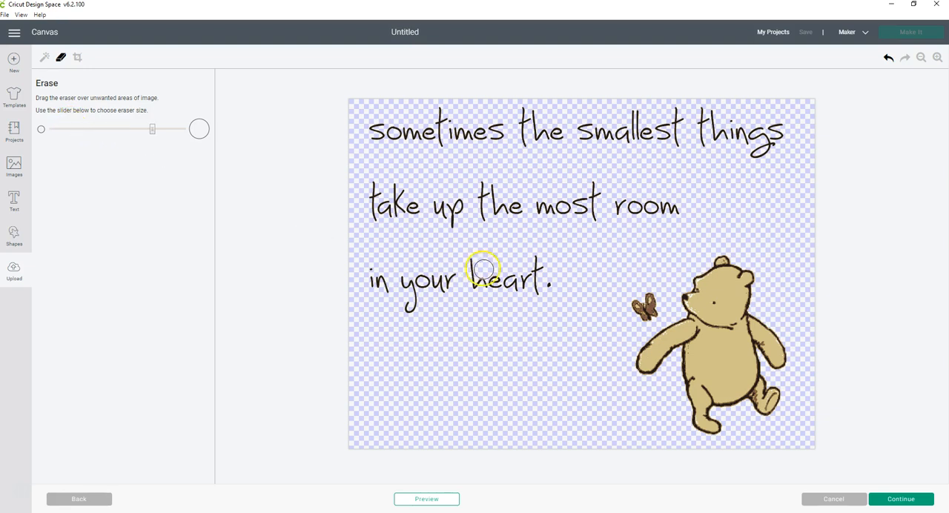
{"action": "left_click_drag", "start_coordinate": [152, 129], "coordinate": [149, 131]}
Remove the tan fill from the bear's head, body, arms and feet with Select & erase, keeping the dark outlines
{"action": "left_click", "coordinate": [44, 57]}
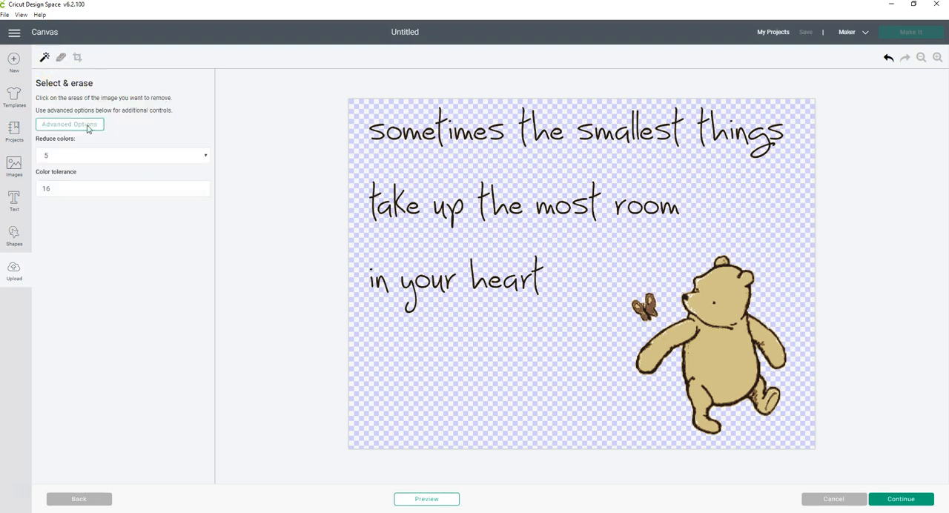
{"action": "left_click", "coordinate": [707, 319]}
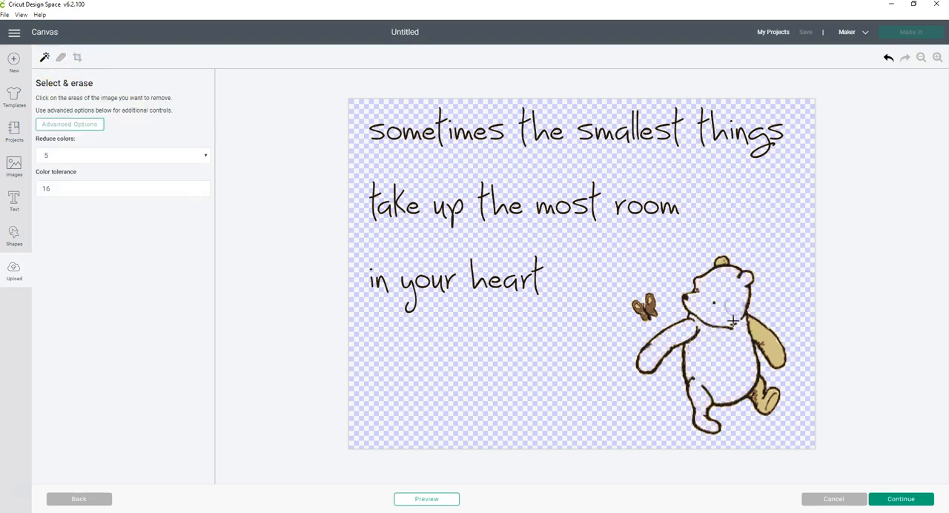
{"action": "left_click", "coordinate": [760, 339]}
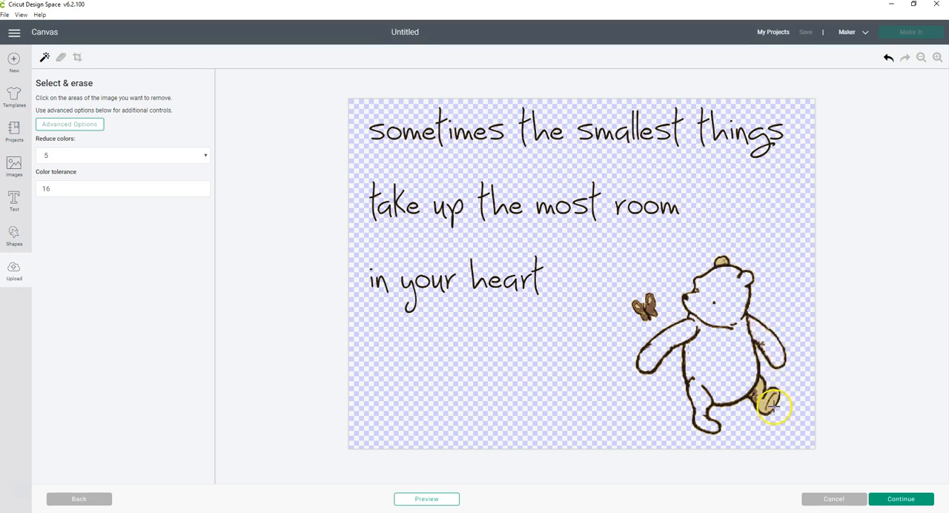
{"action": "left_click", "coordinate": [771, 403]}
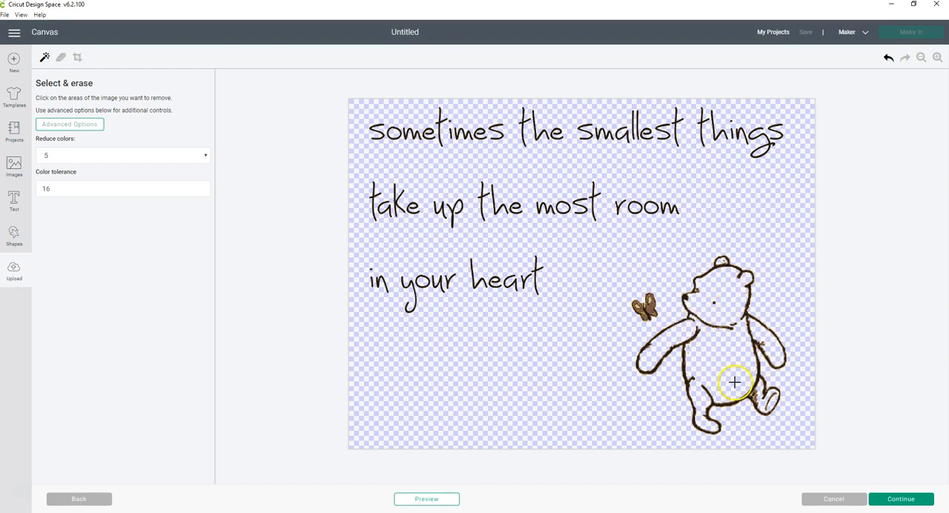
Preview the cut silhouette of the full image and of the bear up close, and return to the image view
{"action": "left_click", "coordinate": [447, 502]}
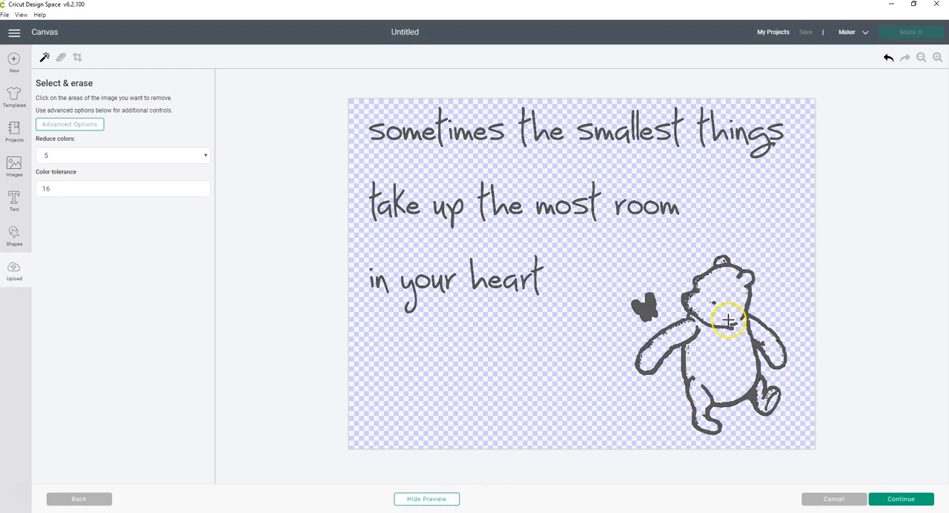
{"action": "left_click", "coordinate": [937, 58]}
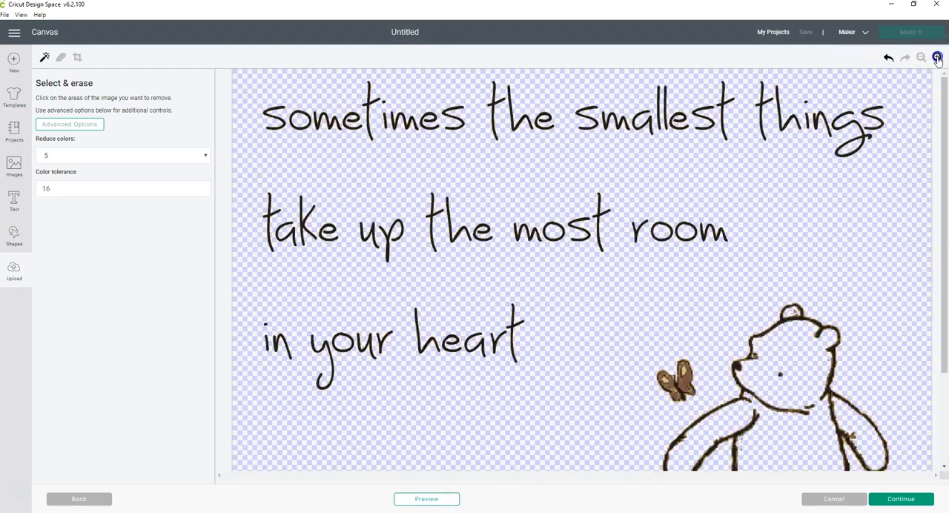
{"action": "left_click", "coordinate": [937, 58]}
{"action": "left_click_drag", "start_coordinate": [767, 474], "coordinate": [898, 492]}
{"action": "left_click_drag", "start_coordinate": [939, 278], "coordinate": [946, 436]}
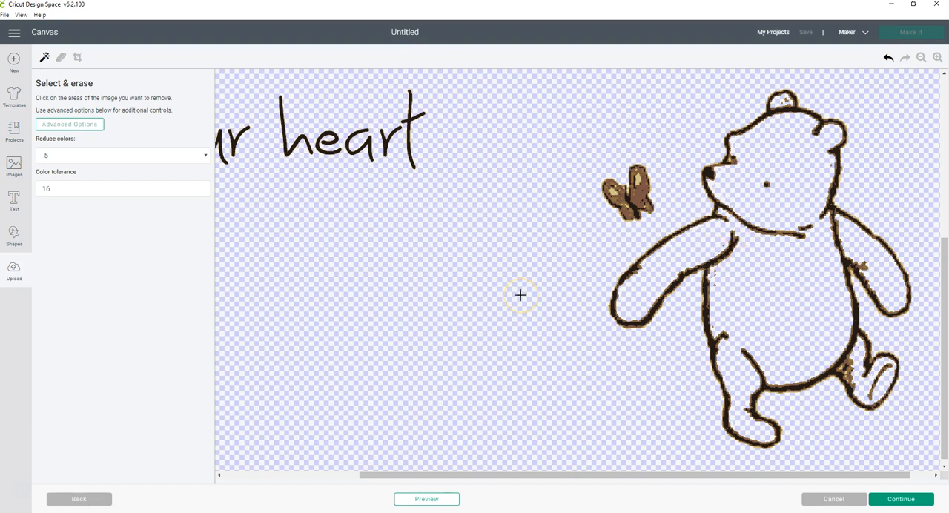
{"action": "left_click", "coordinate": [414, 499]}
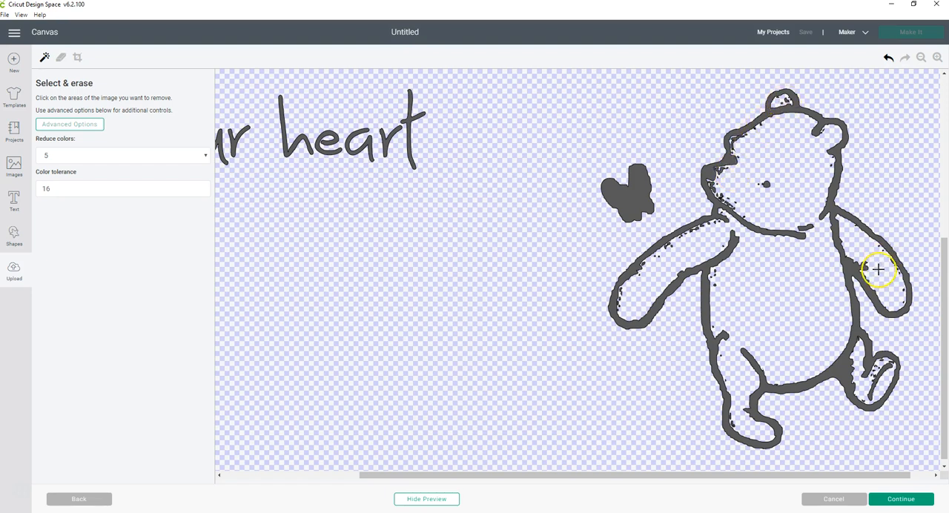
{"action": "left_click", "coordinate": [427, 501]}
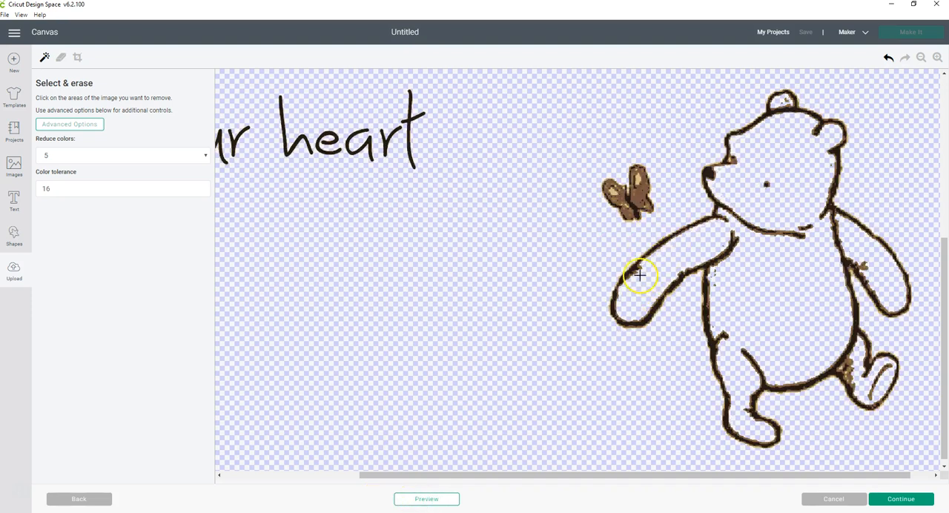
Erase the specks inside the bear's arm, small ear, chin and back of the head, using a slightly smaller eraser
{"action": "left_click", "coordinate": [61, 57]}
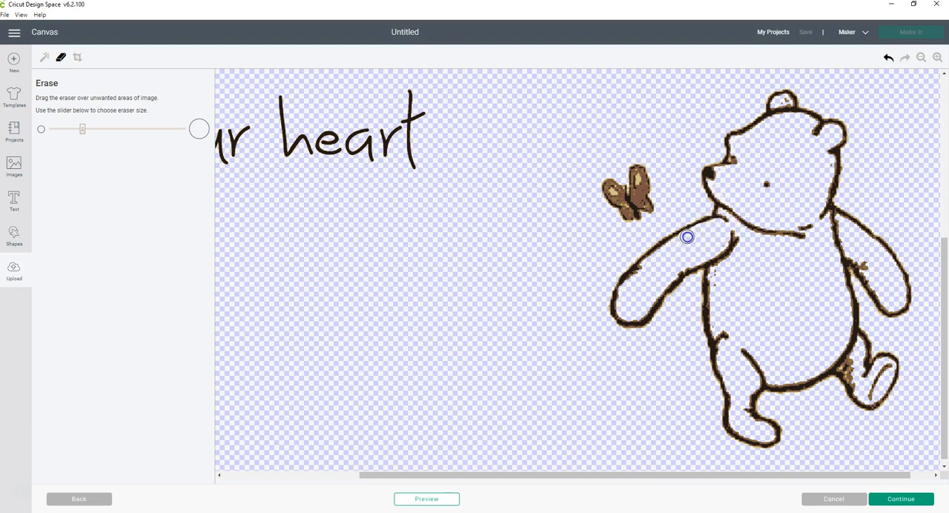
{"action": "left_click", "coordinate": [678, 251]}
{"action": "left_click", "coordinate": [937, 57]}
{"action": "left_click", "coordinate": [937, 58]}
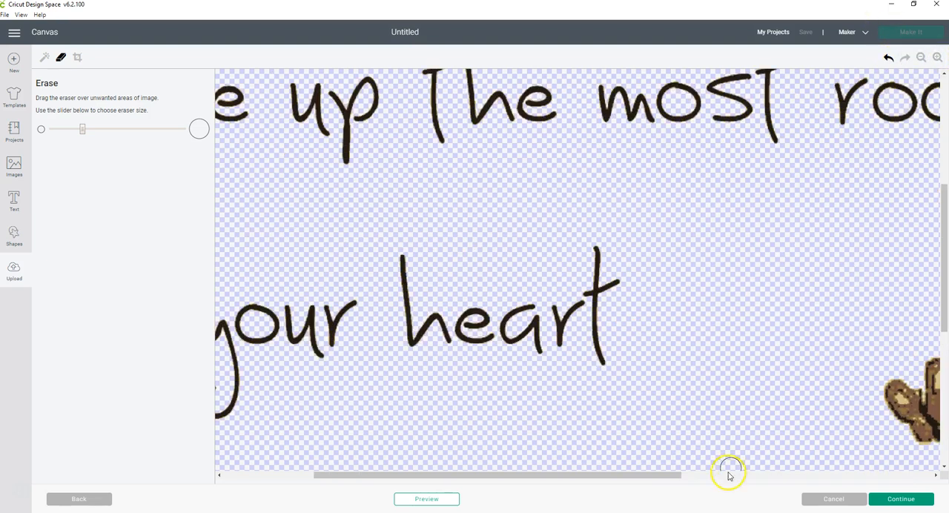
{"action": "left_click_drag", "start_coordinate": [666, 476], "coordinate": [883, 474]}
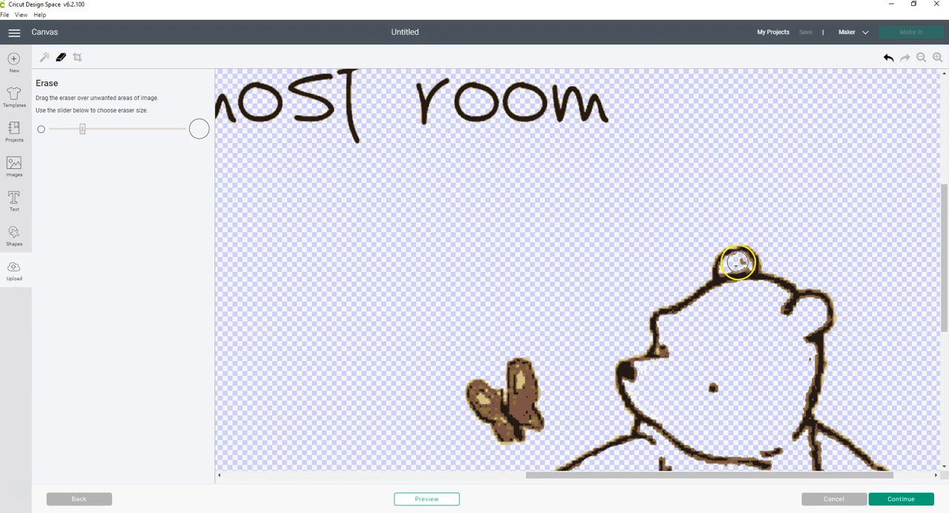
{"action": "left_click_drag", "start_coordinate": [125, 128], "coordinate": [78, 132]}
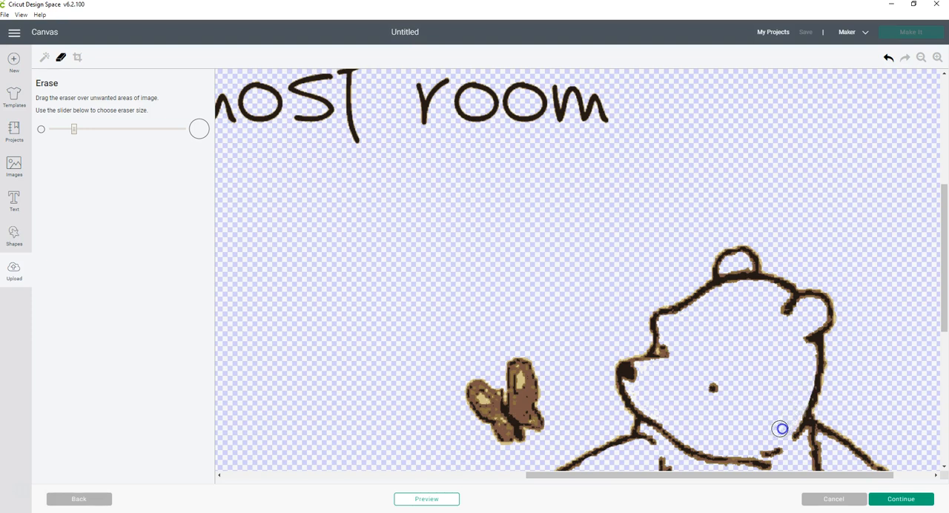
{"action": "mouse_move", "coordinate": [837, 340]}
{"action": "left_mouse_down"}
{"action": "mouse_move", "coordinate": [845, 308]}
{"action": "mouse_move", "coordinate": [835, 390]}
{"action": "left_mouse_up"}
Check the cut preview and erase leftover specks beside the bear's back arm and on its front leg
{"action": "left_click", "coordinate": [921, 59]}
{"action": "left_click", "coordinate": [921, 60]}
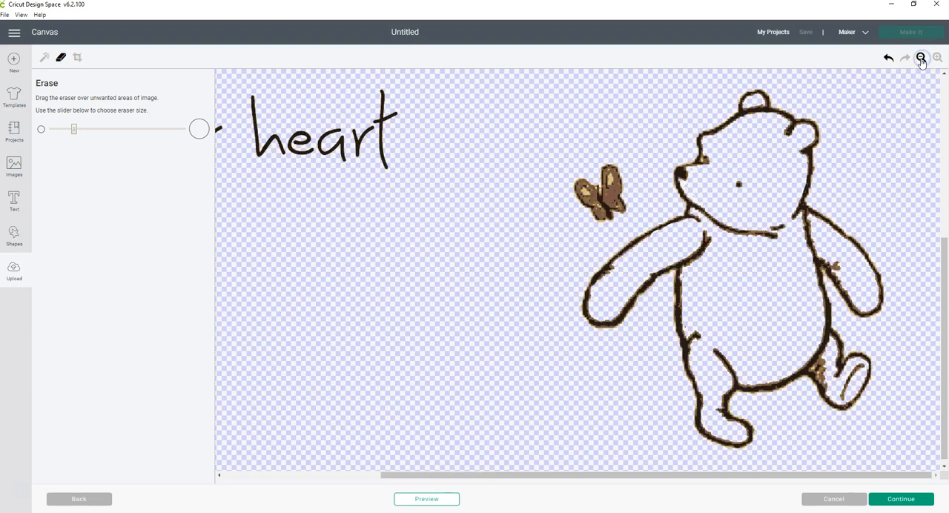
{"action": "left_click", "coordinate": [921, 59]}
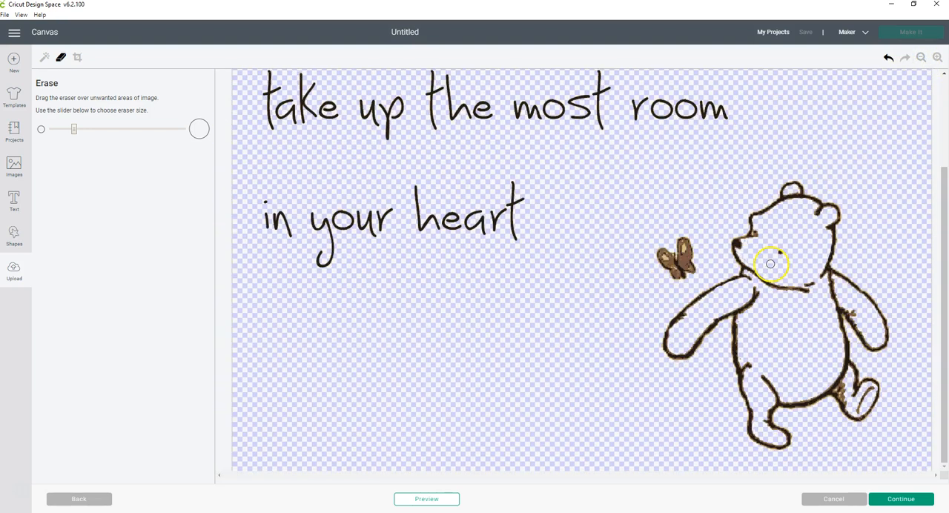
{"action": "left_click", "coordinate": [407, 503]}
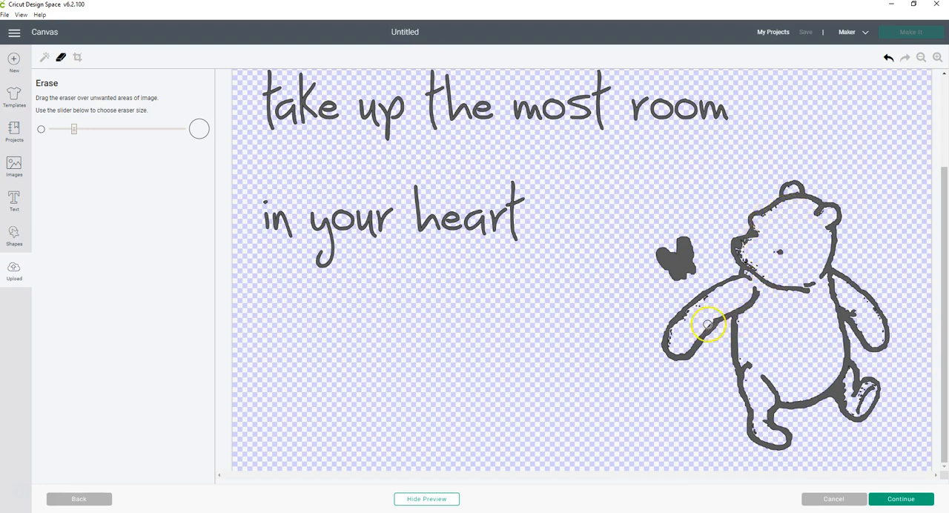
{"action": "left_click_drag", "start_coordinate": [842, 308], "coordinate": [823, 331]}
{"action": "left_click_drag", "start_coordinate": [751, 362], "coordinate": [742, 377]}
Erase the leftover specks inside the bear's muzzle around the nose and mouth, checking them against the cut preview
{"action": "left_click", "coordinate": [936, 59]}
{"action": "left_click", "coordinate": [936, 59]}
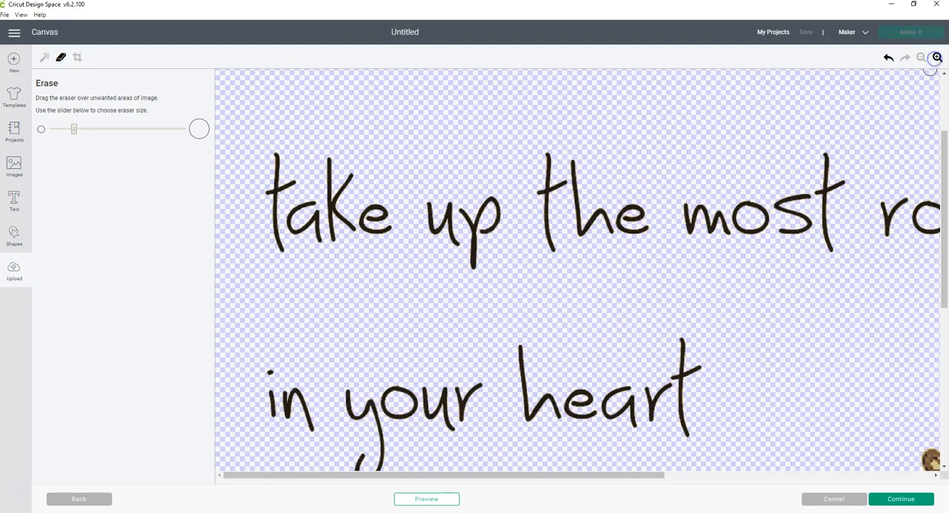
{"action": "left_click_drag", "start_coordinate": [646, 477], "coordinate": [893, 478]}
{"action": "scroll", "coordinate": [936, 217], "scroll_direction": "down", "scroll_amount": 4}
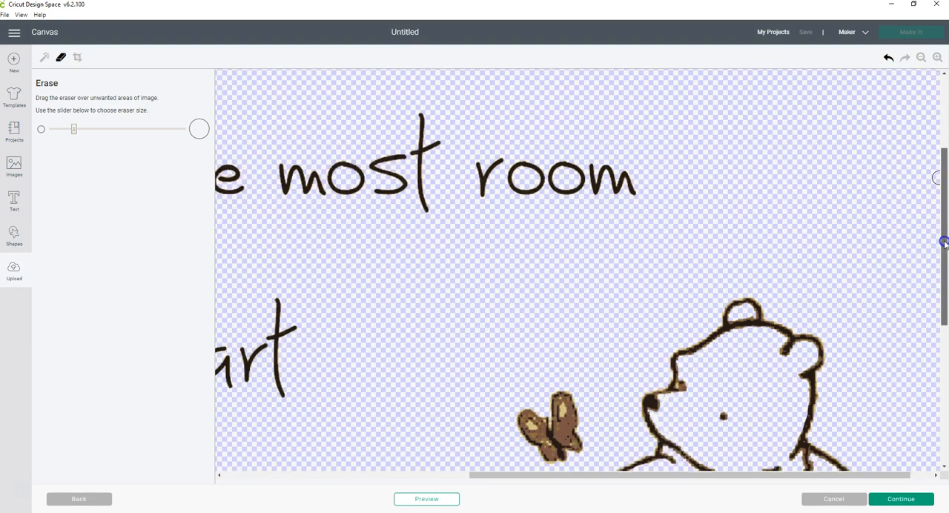
{"action": "left_click", "coordinate": [937, 59]}
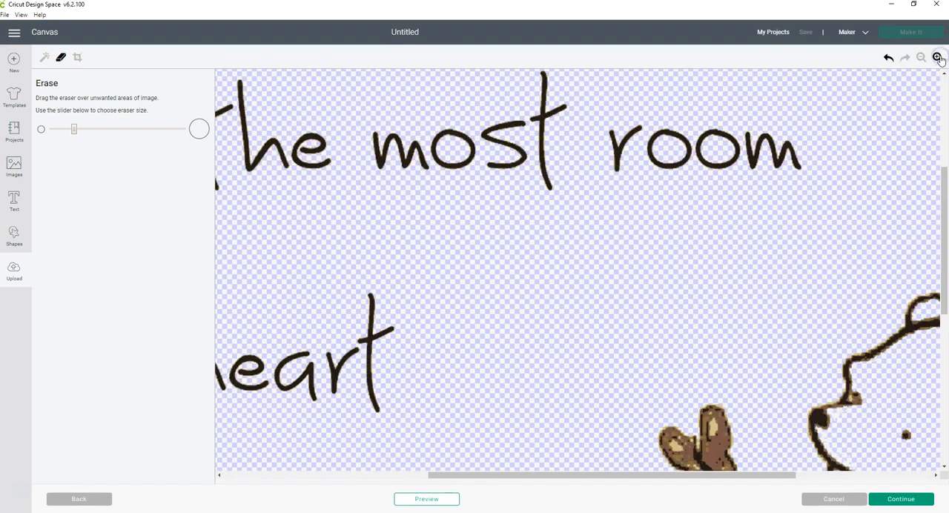
{"action": "left_click", "coordinate": [937, 59]}
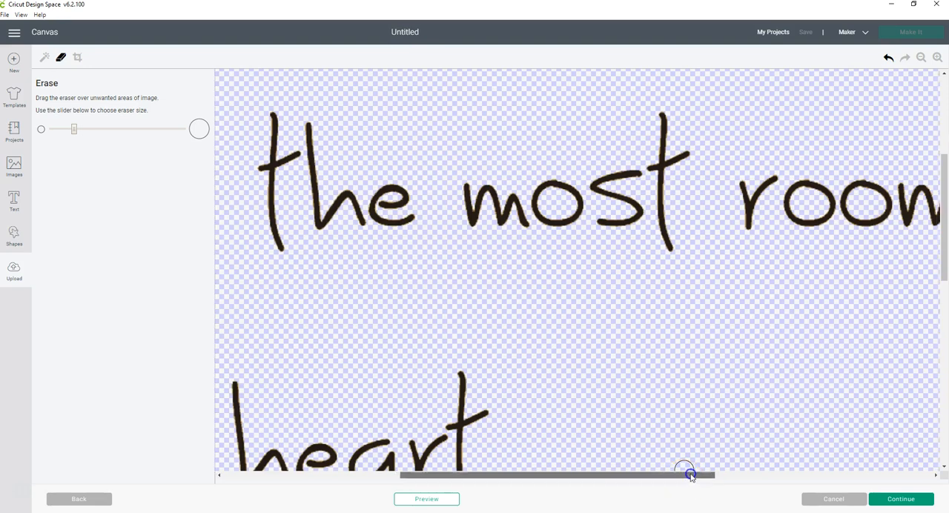
{"action": "left_click_drag", "start_coordinate": [689, 476], "coordinate": [850, 480]}
{"action": "left_click_drag", "start_coordinate": [936, 248], "coordinate": [863, 307]}
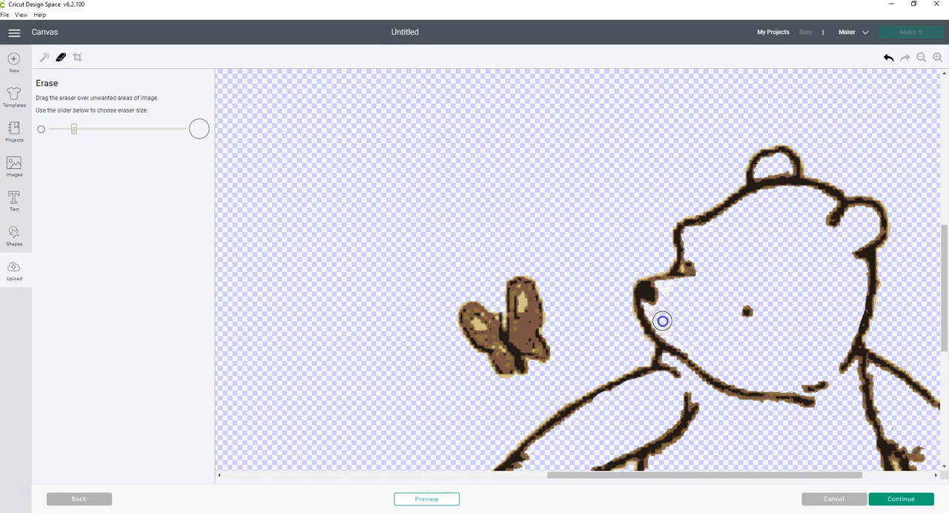
{"action": "left_click_drag", "start_coordinate": [679, 293], "coordinate": [670, 290]}
{"action": "left_click", "coordinate": [420, 501]}
{"action": "left_click_drag", "start_coordinate": [540, 449], "coordinate": [669, 293]}
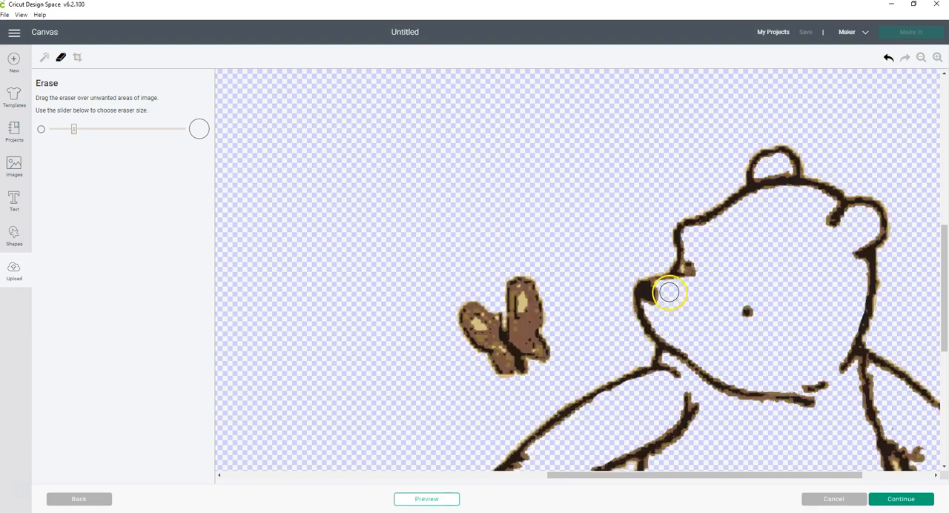
Erase the stray specks along the bear's brow and forehead, checking the cut preview between strokes
{"action": "left_click", "coordinate": [454, 501]}
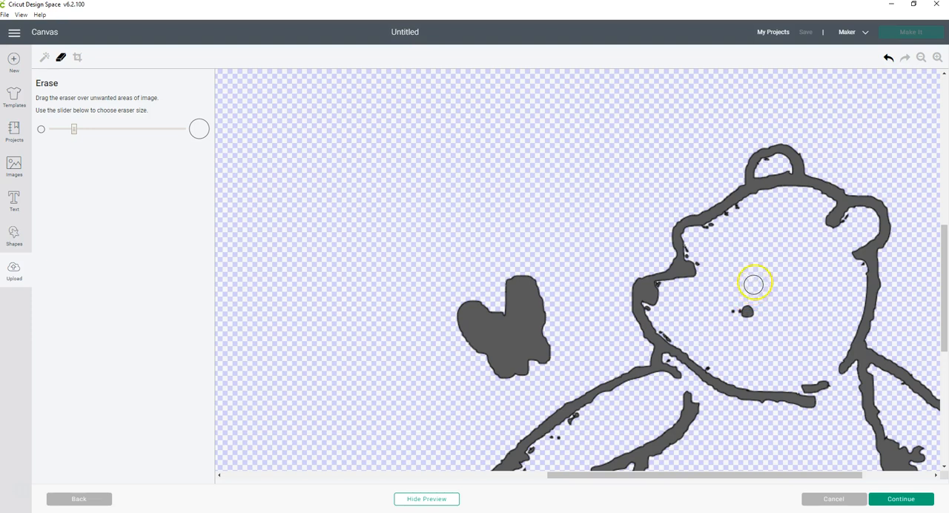
{"action": "left_click", "coordinate": [701, 258]}
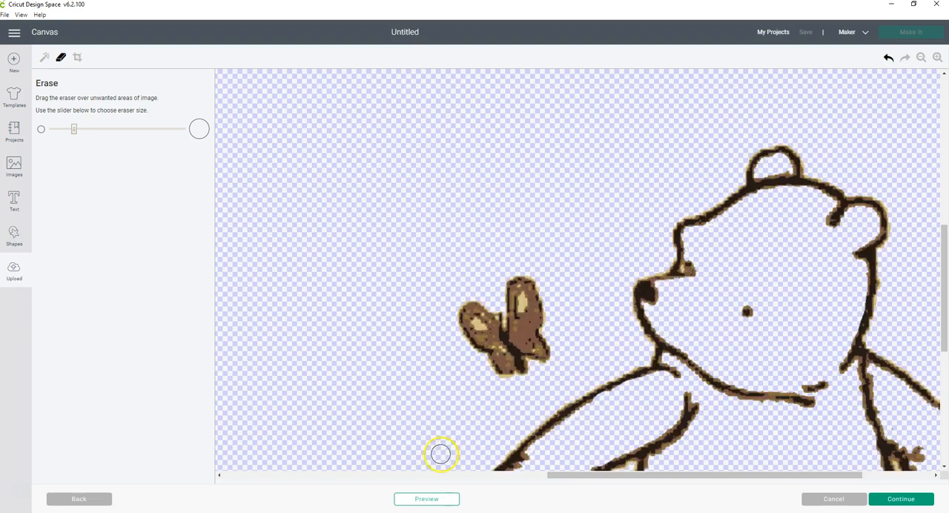
{"action": "left_click", "coordinate": [425, 504]}
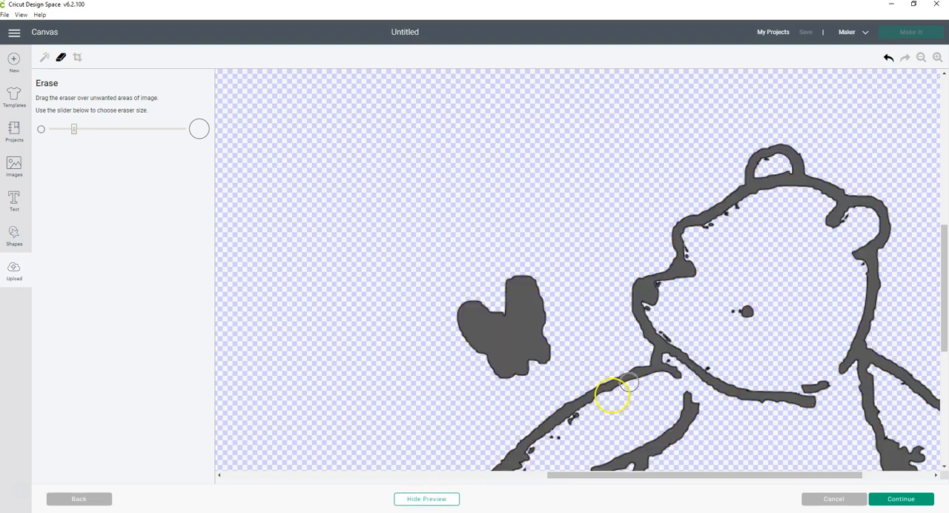
{"action": "left_click", "coordinate": [711, 228]}
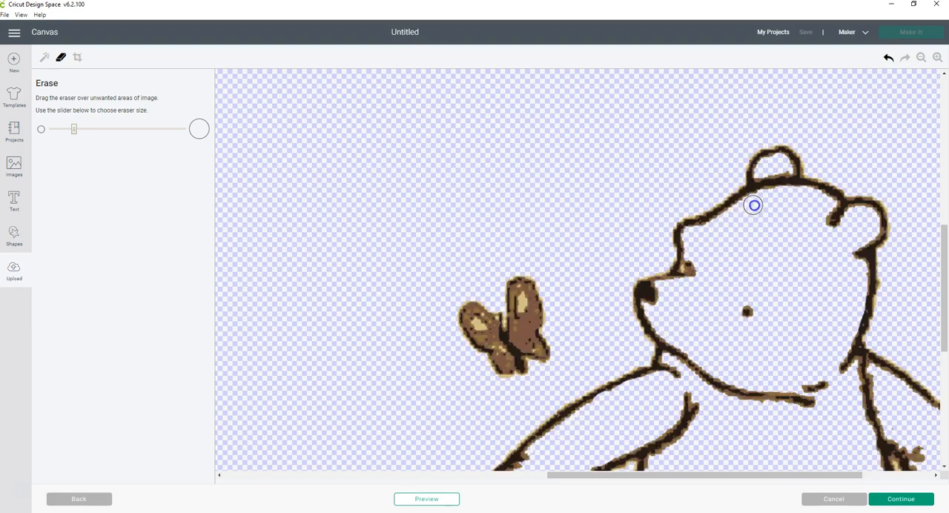
{"action": "left_click", "coordinate": [429, 500]}
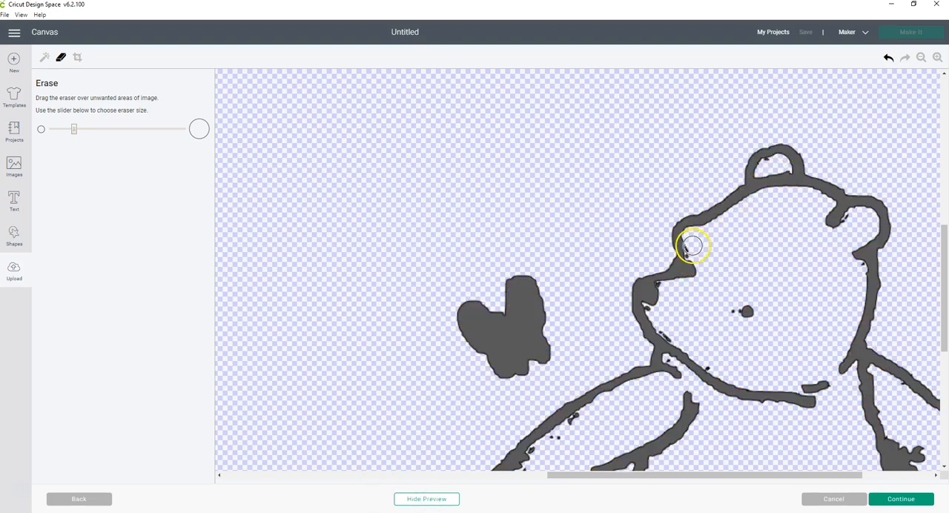
{"action": "left_click", "coordinate": [922, 57]}
{"action": "left_click", "coordinate": [922, 58]}
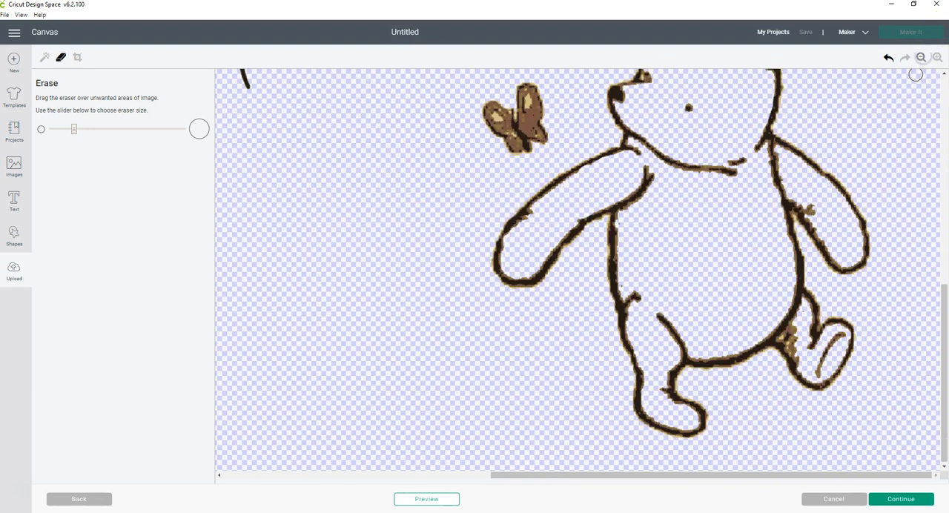
{"action": "left_click", "coordinate": [922, 58]}
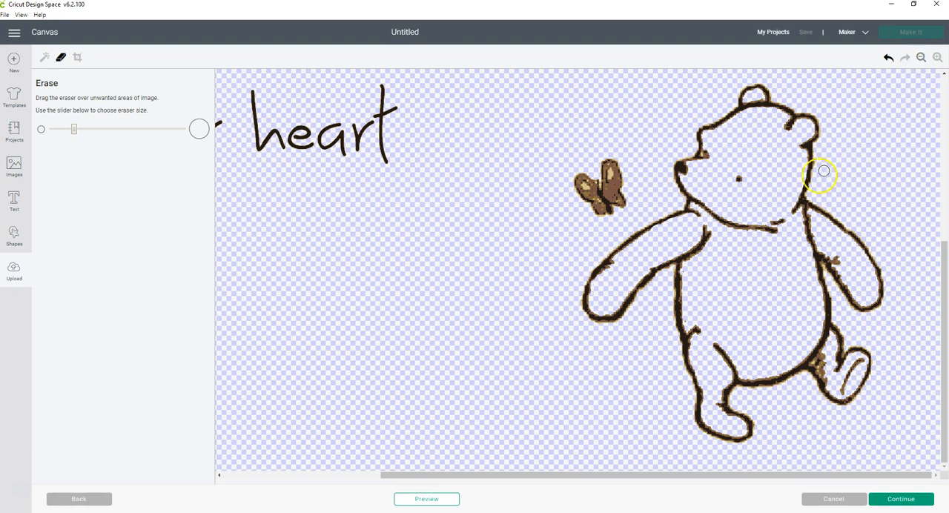
{"action": "left_click", "coordinate": [921, 58]}
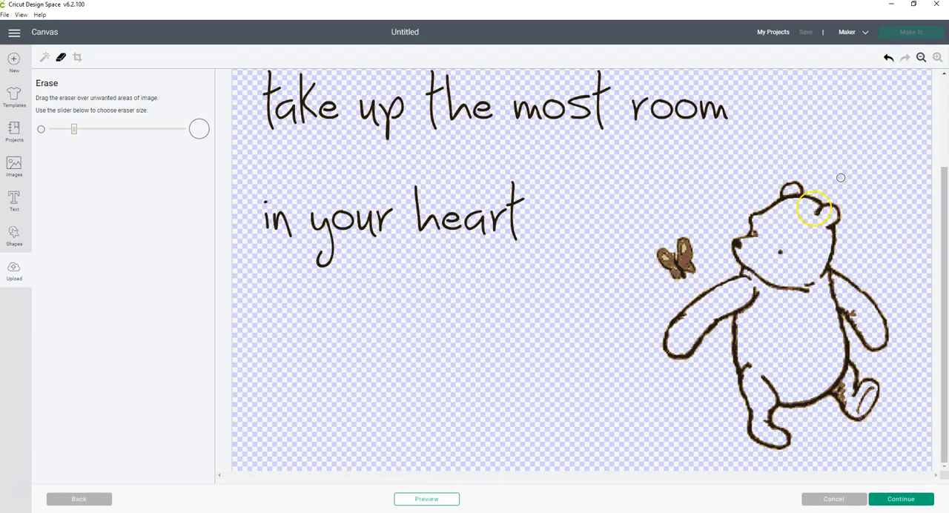
Save the cleaned image as a Print Then Cut image named pooh-3 and insert it onto the canvas
{"action": "left_click", "coordinate": [881, 495]}
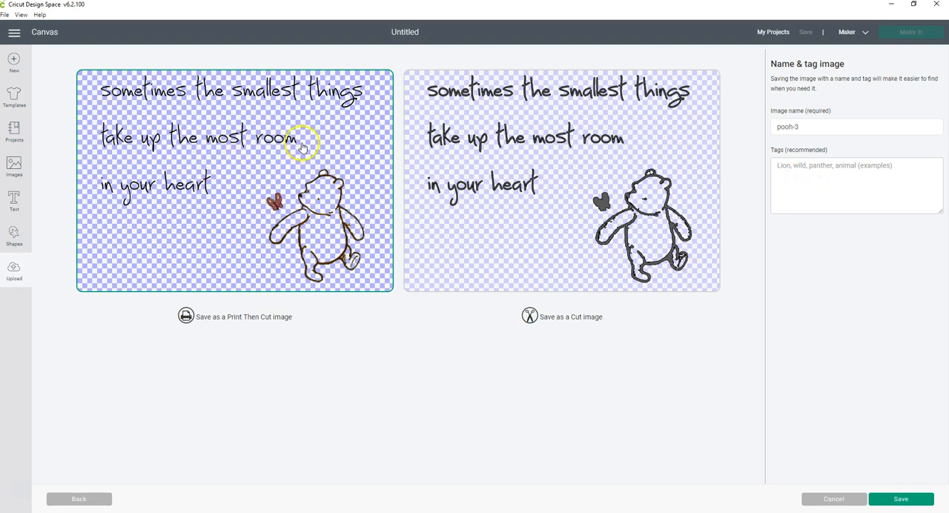
{"action": "left_click", "coordinate": [888, 500]}
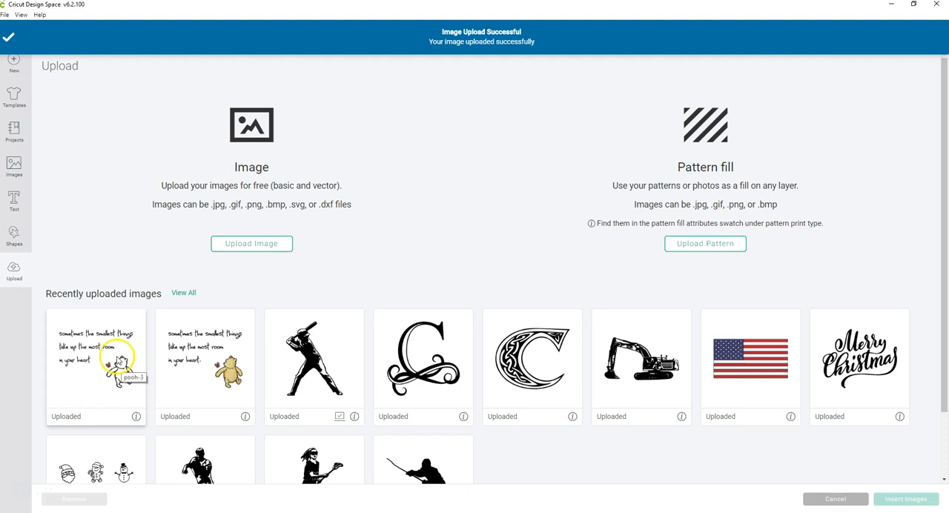
{"action": "left_click", "coordinate": [117, 364]}
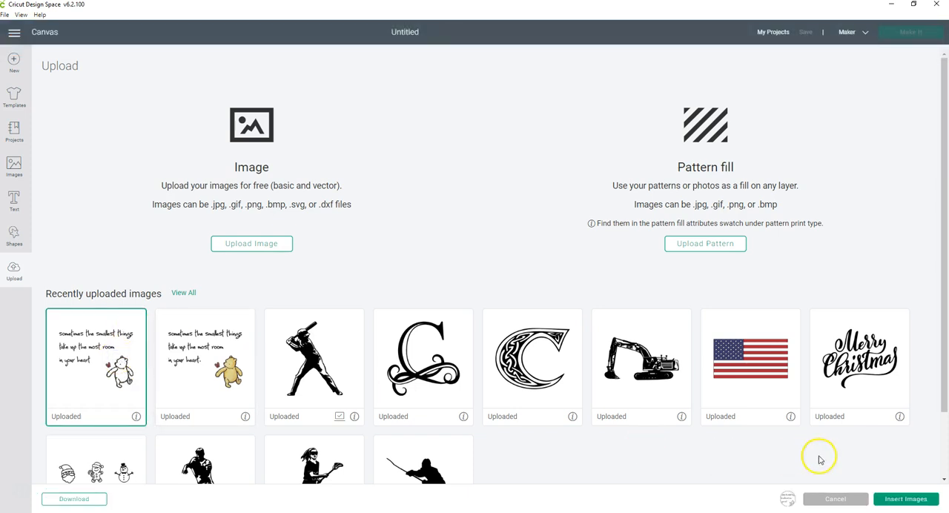
{"action": "left_click", "coordinate": [910, 499]}
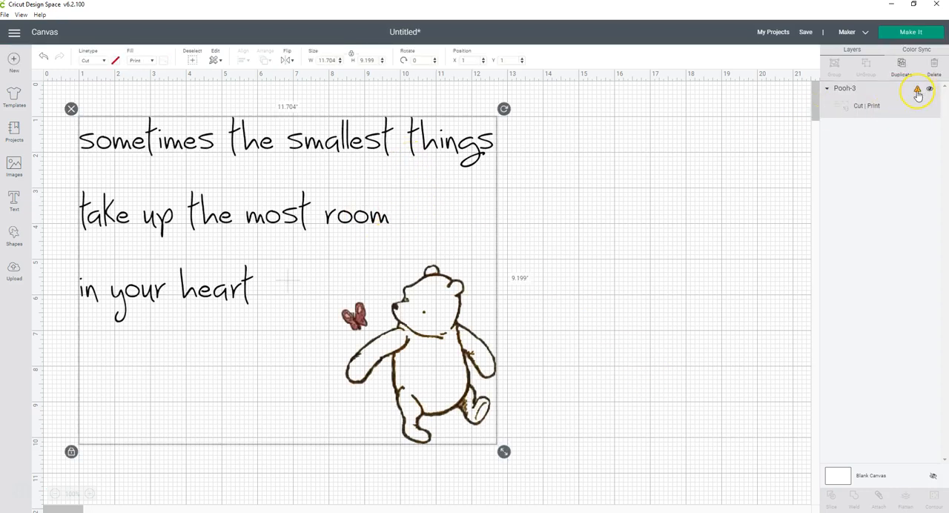
Check the image's size warning and scale the image proportionally down to about 7.23" wide by 5.68" high
{"action": "mouse_move", "coordinate": [917, 95]}
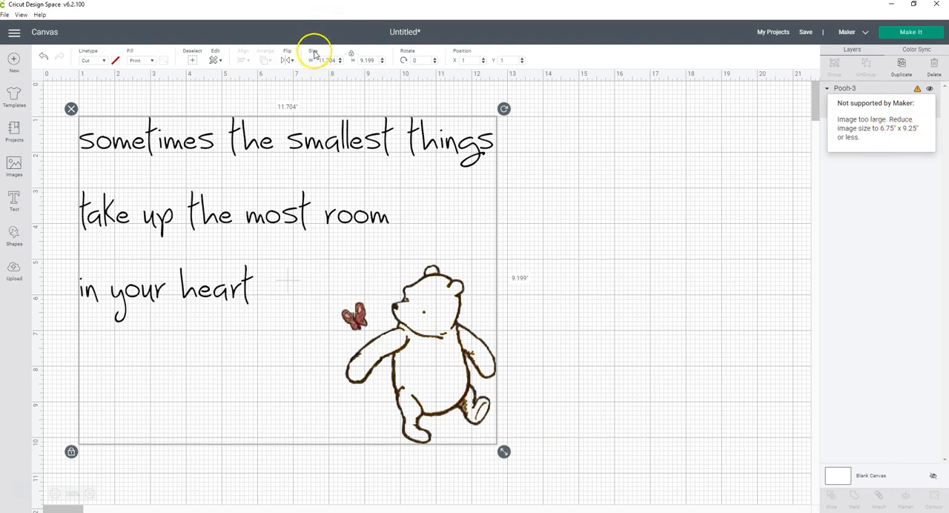
{"action": "left_click_drag", "start_coordinate": [504, 452], "coordinate": [307, 269]}
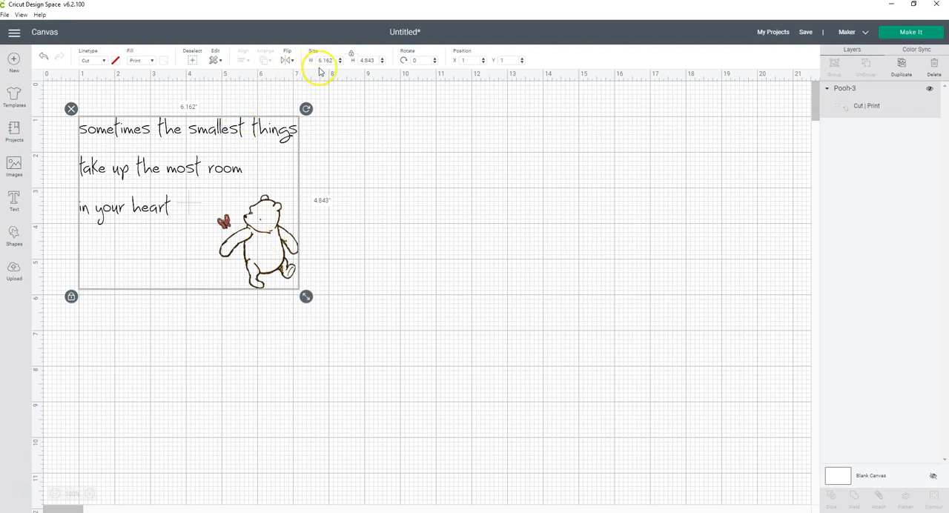
{"action": "left_click_drag", "start_coordinate": [306, 296], "coordinate": [411, 383]}
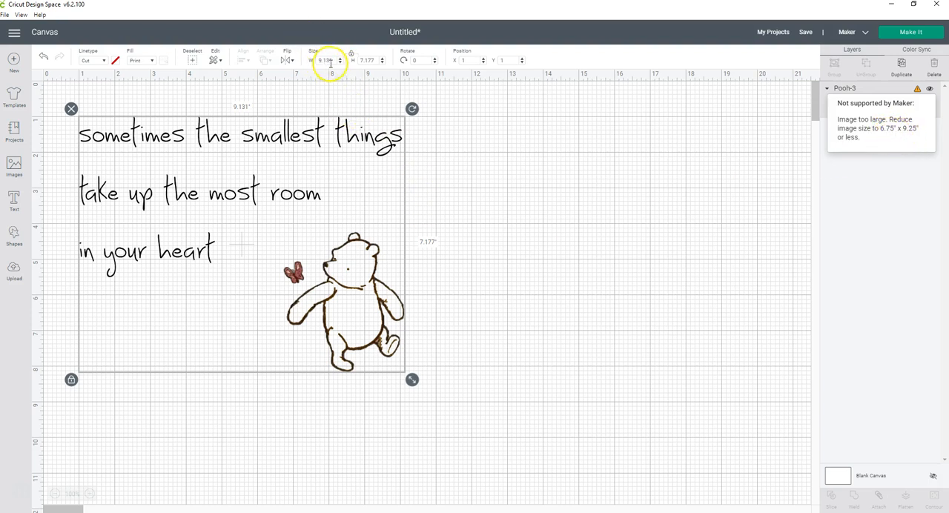
{"action": "left_click_drag", "start_coordinate": [413, 379], "coordinate": [345, 297]}
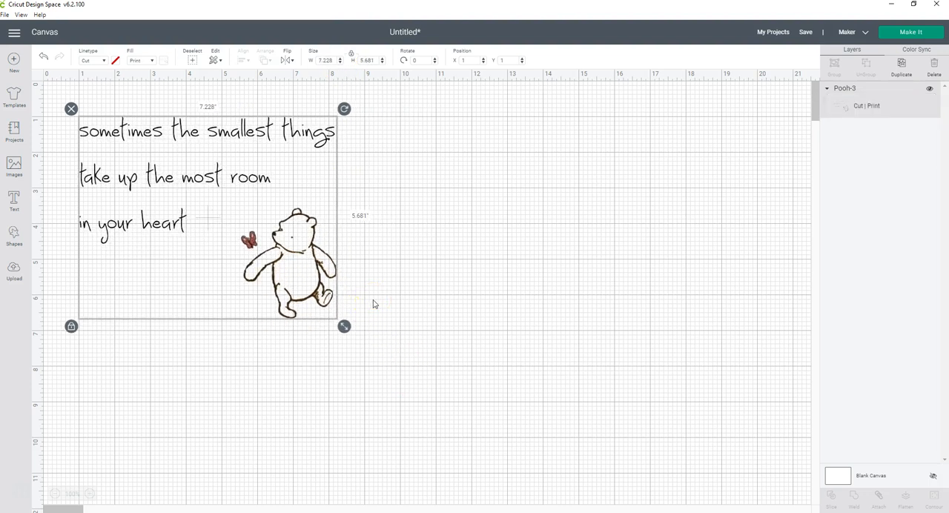
{"action": "left_click", "coordinate": [464, 297]}
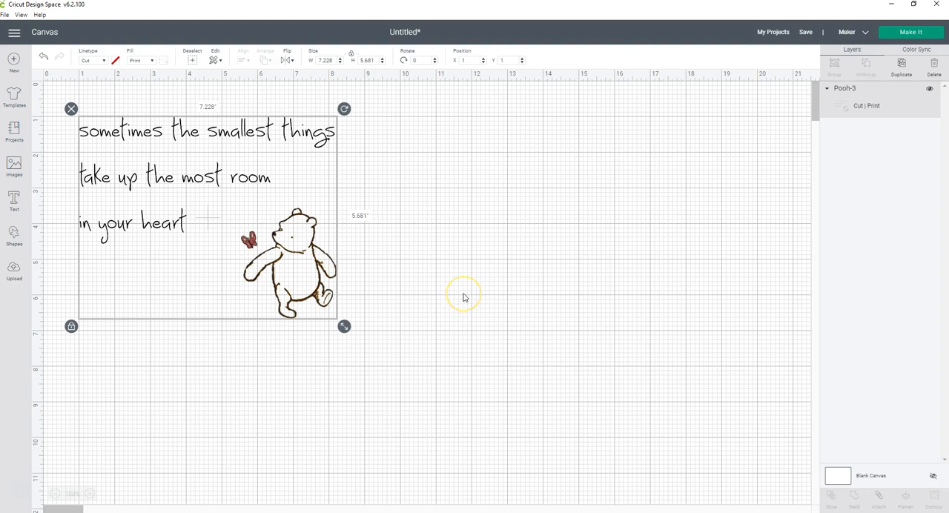